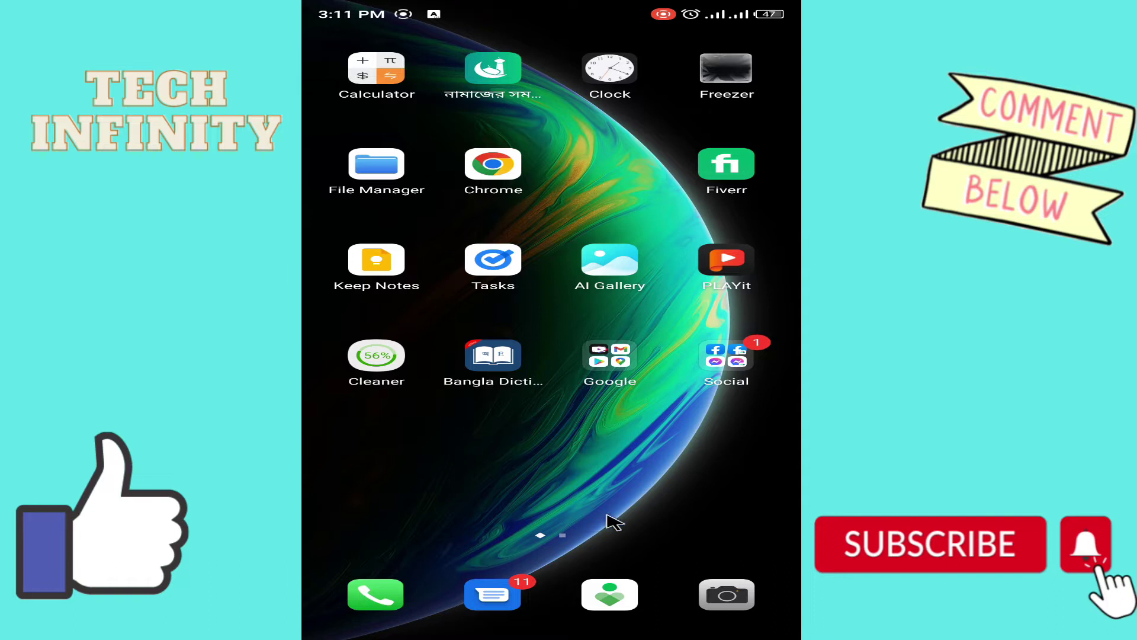
# Browse AI Gallery's preset samples: Moddy Orange, Orange Preset, Teal & Night, city street, PURPLE
pyautogui.click(603, 258)
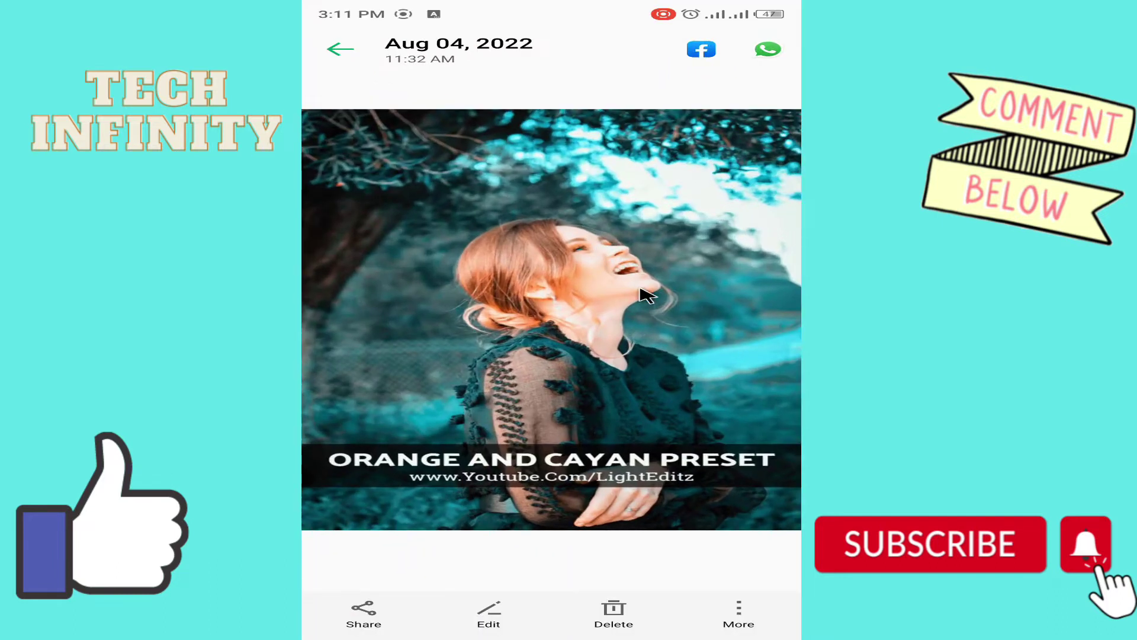
pyautogui.moveTo(632, 336); pyautogui.dragTo(363, 332)
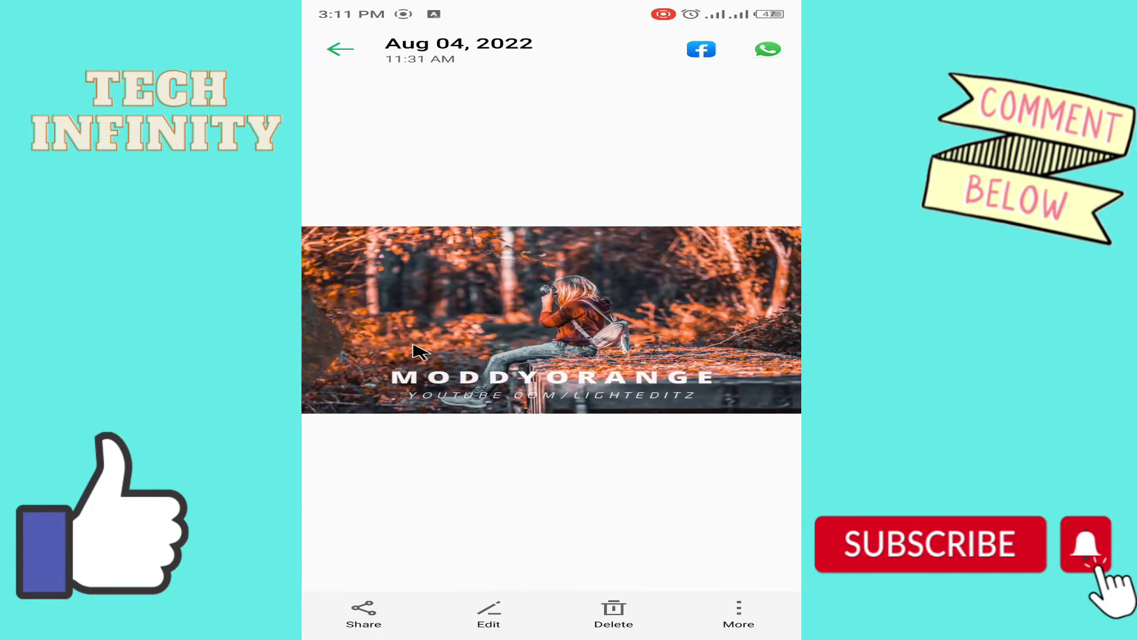
pyautogui.moveTo(398, 343); pyautogui.dragTo(741, 348)
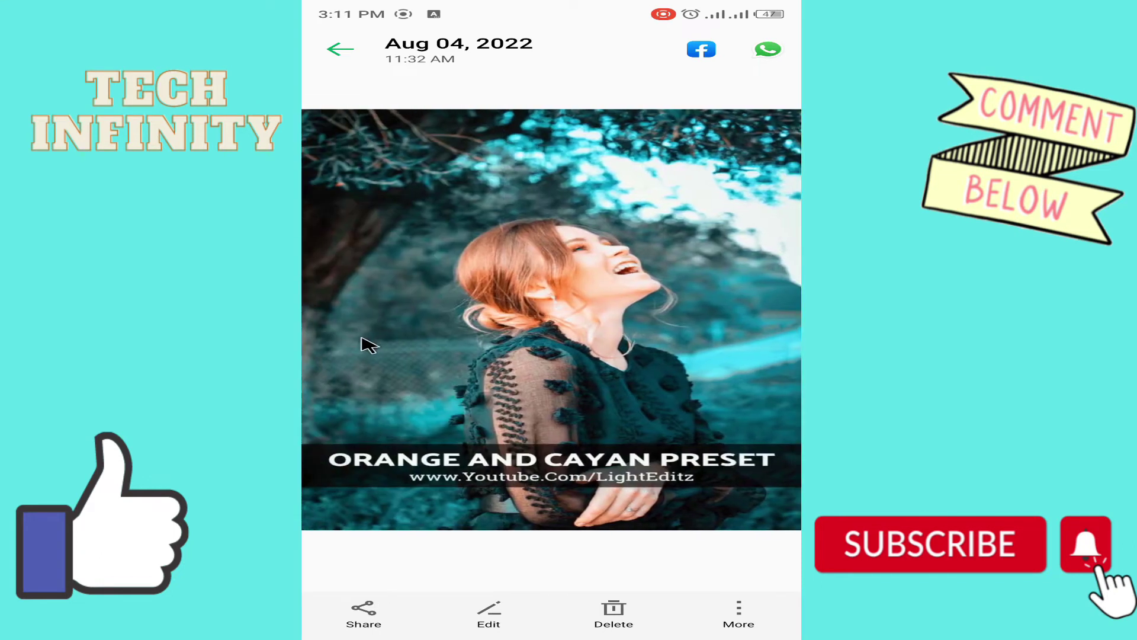
pyautogui.moveTo(368, 345); pyautogui.dragTo(578, 338)
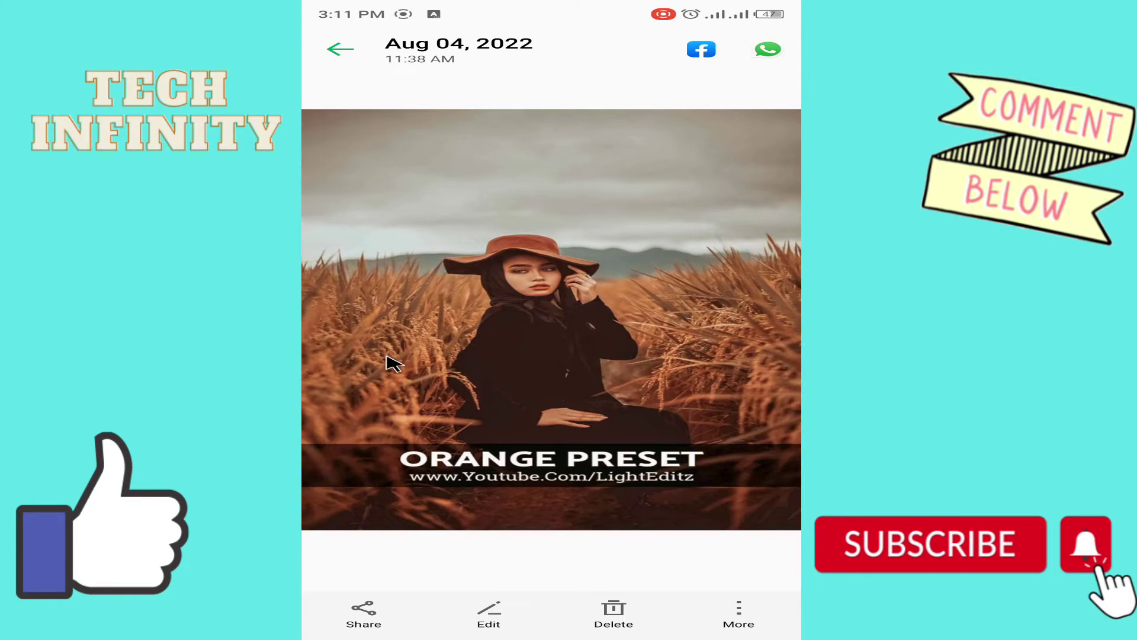
pyautogui.moveTo(397, 359); pyautogui.dragTo(751, 379)
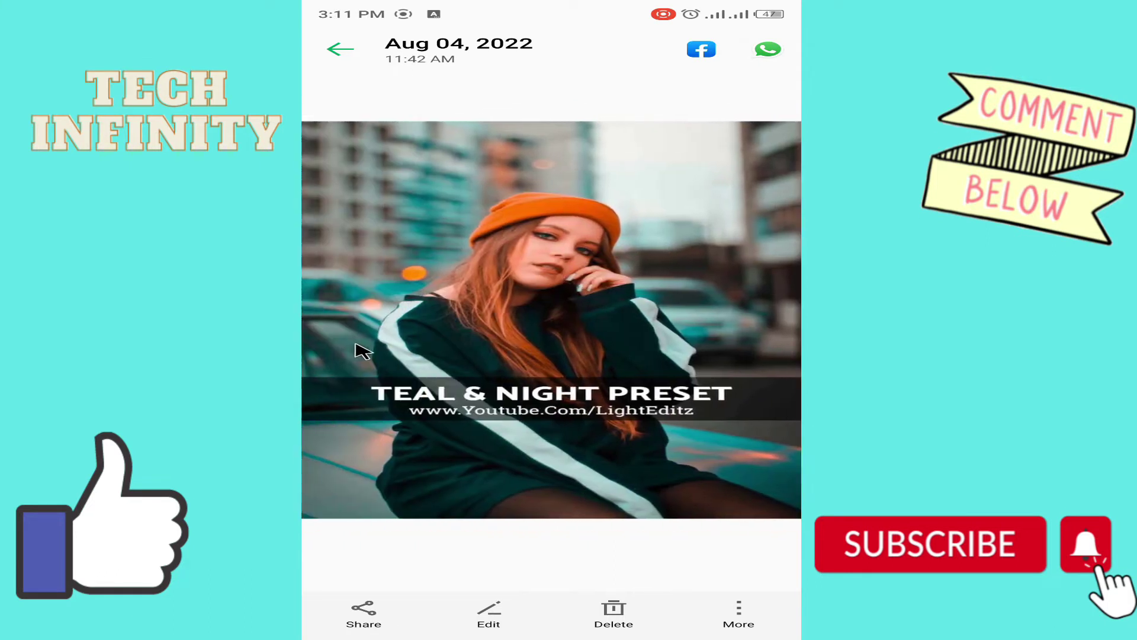
pyautogui.moveTo(369, 346); pyautogui.dragTo(569, 360)
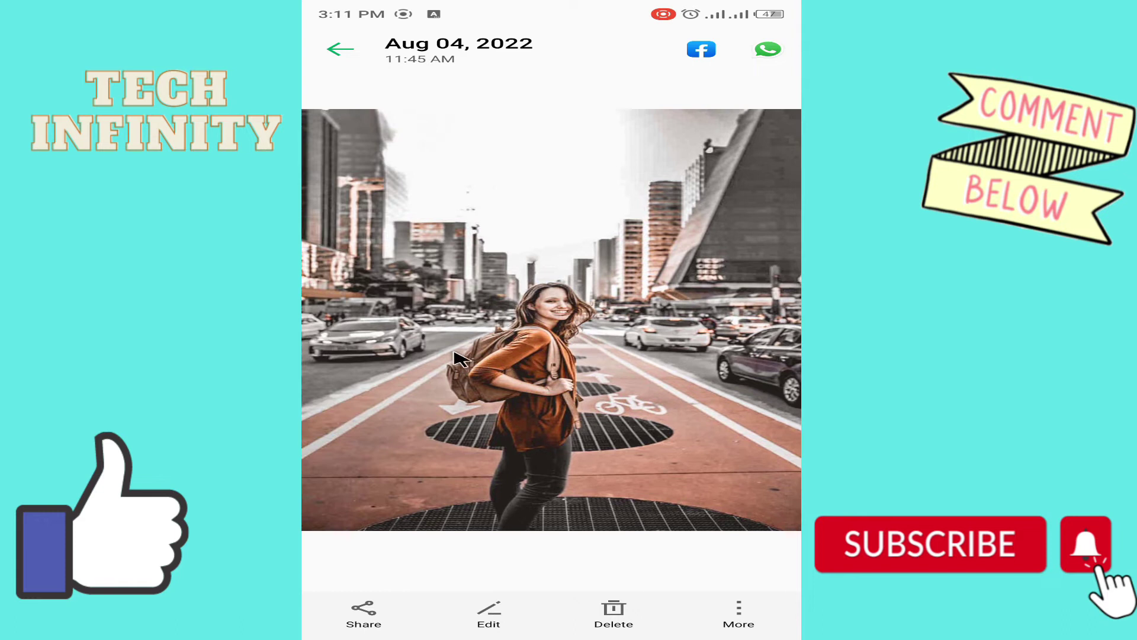
pyautogui.moveTo(393, 367); pyautogui.dragTo(793, 361)
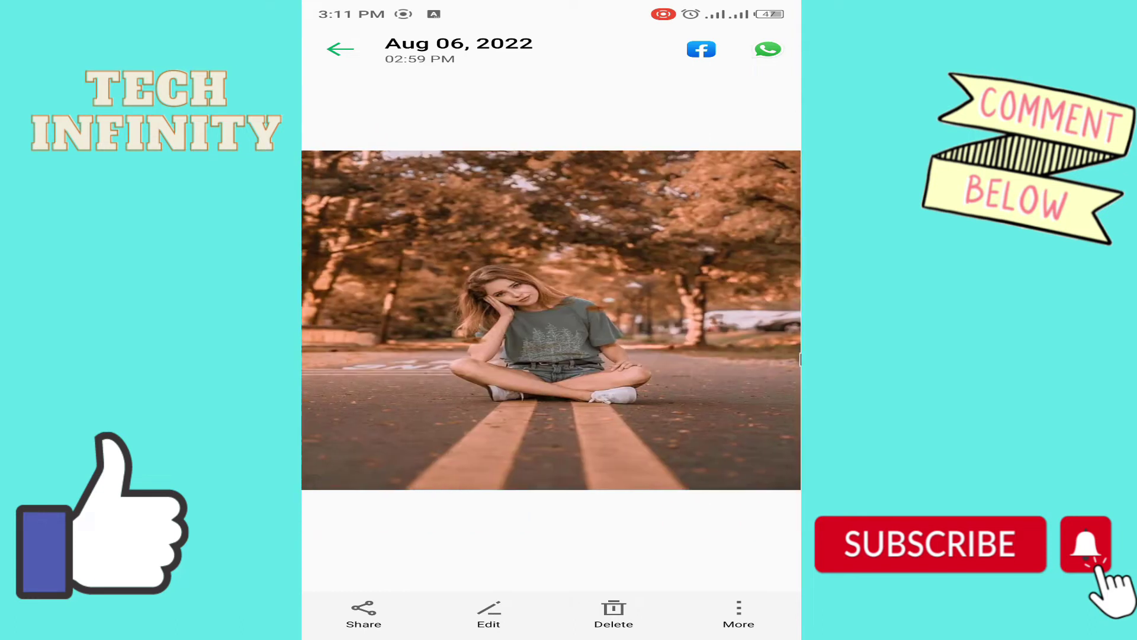
pyautogui.moveTo(401, 366); pyautogui.dragTo(774, 361)
pyautogui.moveTo(426, 368); pyautogui.dragTo(680, 370)
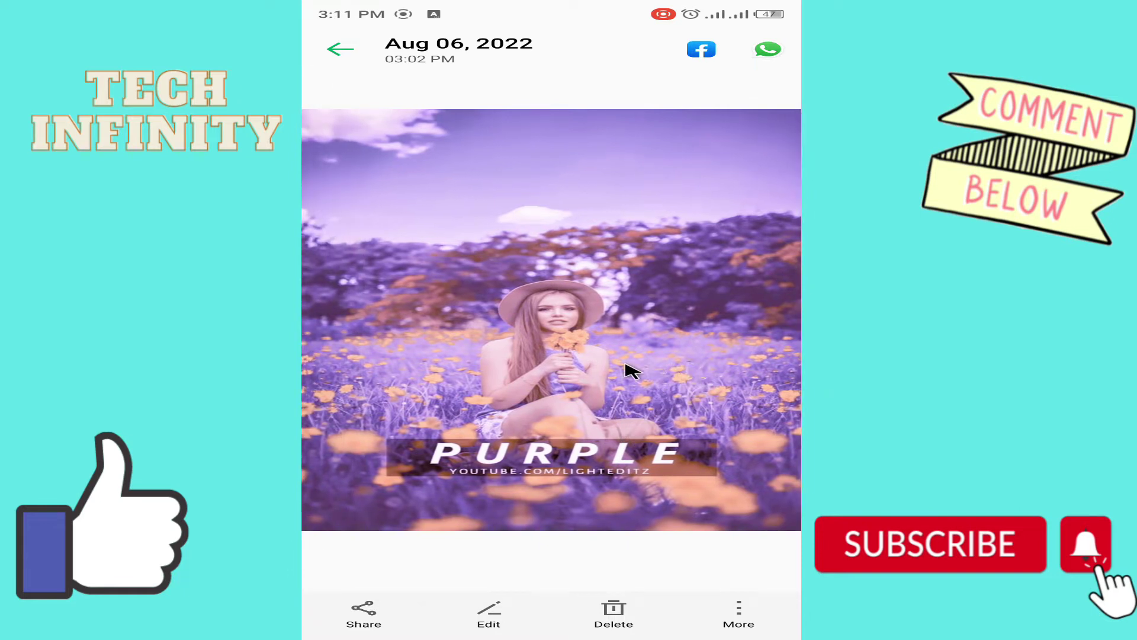
# Close AI Gallery and move to the next home-screen page of apps
pyautogui.moveTo(625, 373); pyautogui.dragTo(398, 415)
pyautogui.middleClick(398, 415)
pyautogui.moveTo(571, 402); pyautogui.dragTo(308, 465)
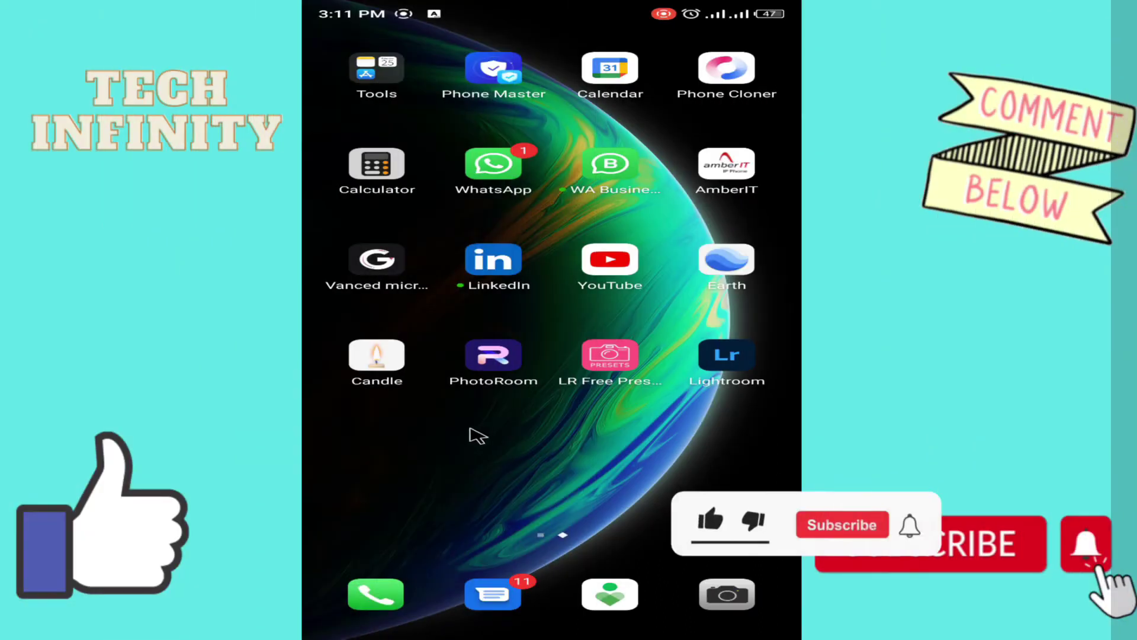
# Launch the Play Store from the Google folder and turn on Wi-Fi in quick settings
pyautogui.moveTo(495, 436); pyautogui.dragTo(793, 414)
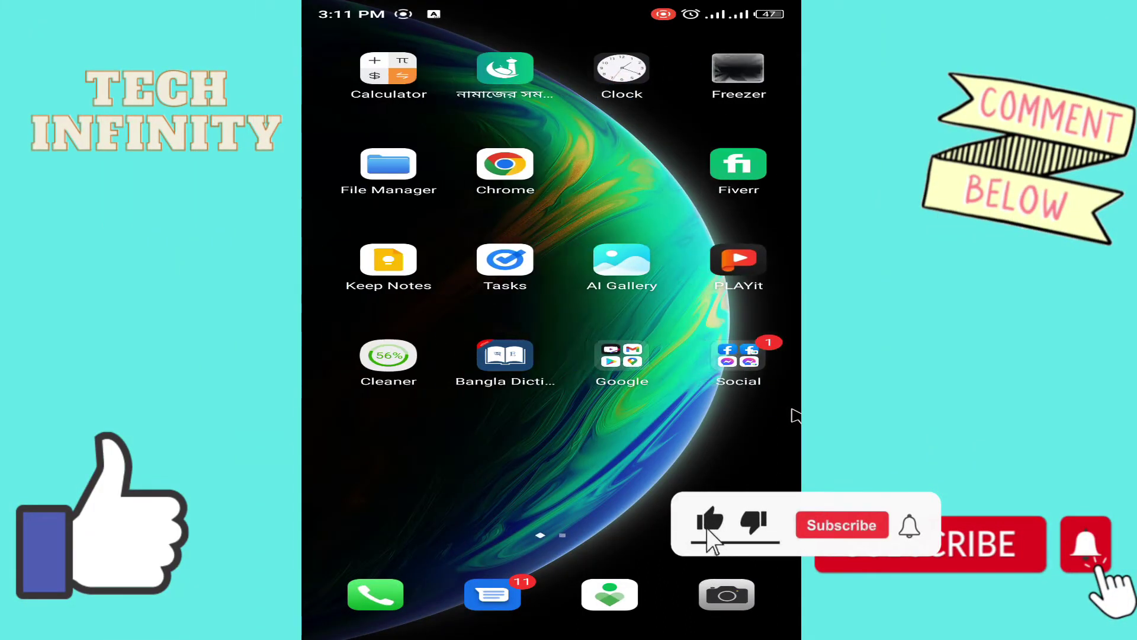
pyautogui.click(619, 362)
pyautogui.click(555, 212)
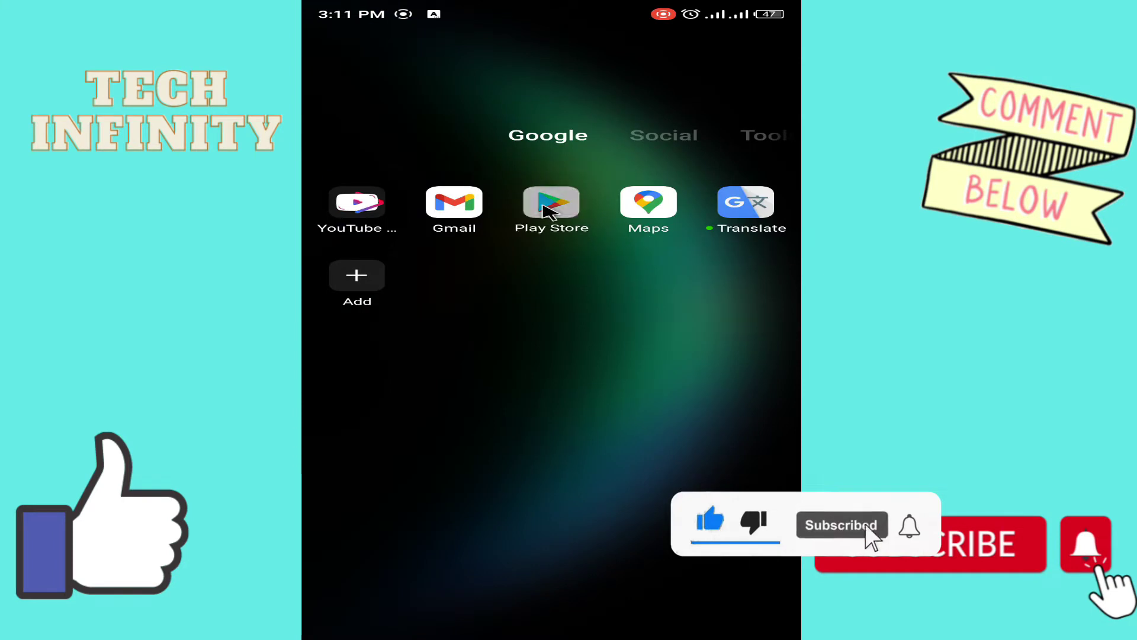
pyautogui.moveTo(333, 6); pyautogui.dragTo(408, 207)
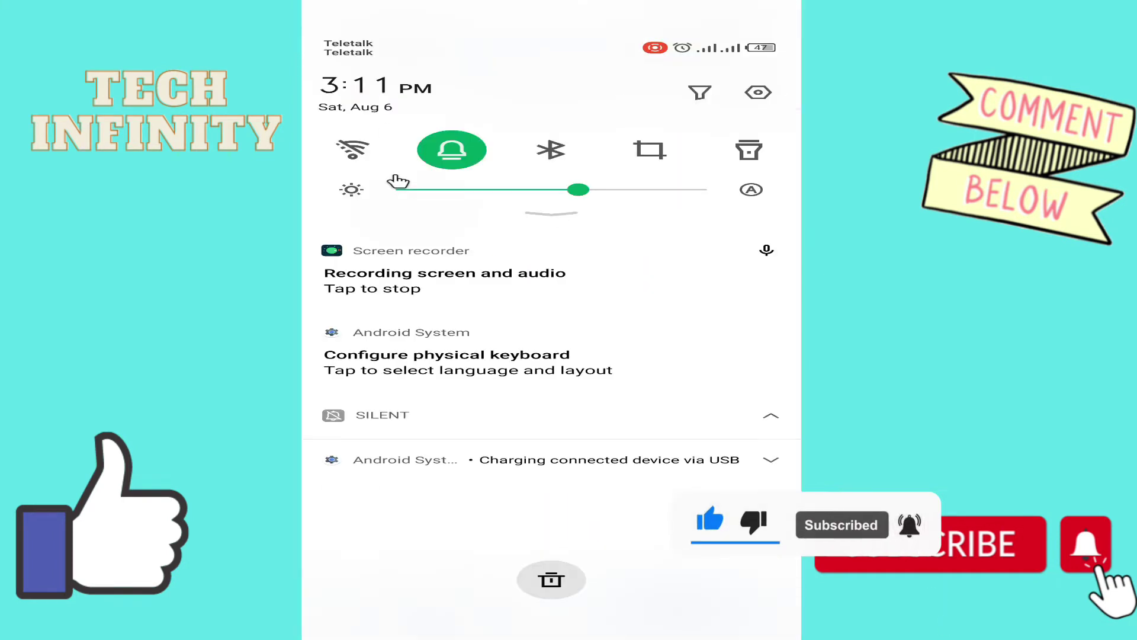
pyautogui.click(358, 157)
pyautogui.moveTo(536, 498); pyautogui.dragTo(500, 119)
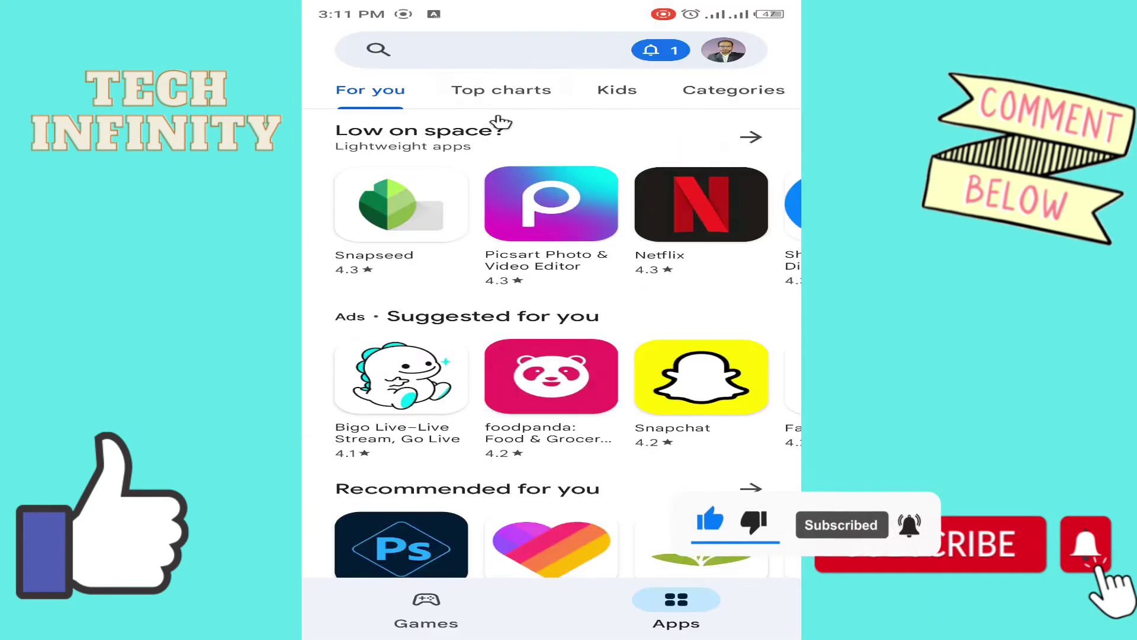
# Search the Play Store for 'lr free presets' to confirm the app is installed
pyautogui.click(470, 63)
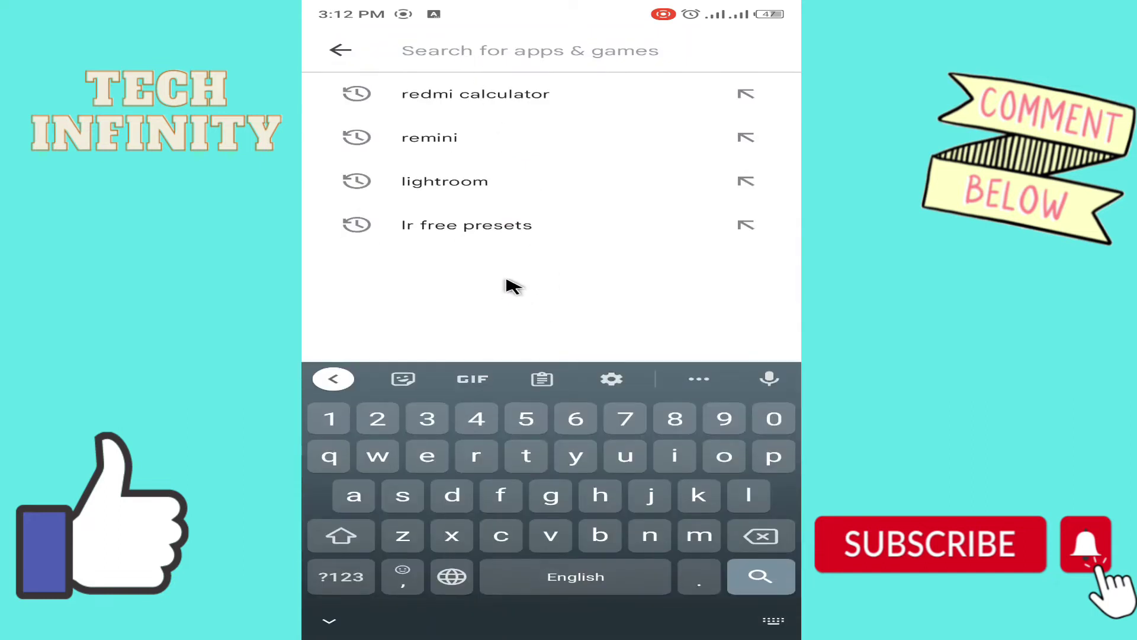
pyautogui.click(508, 232)
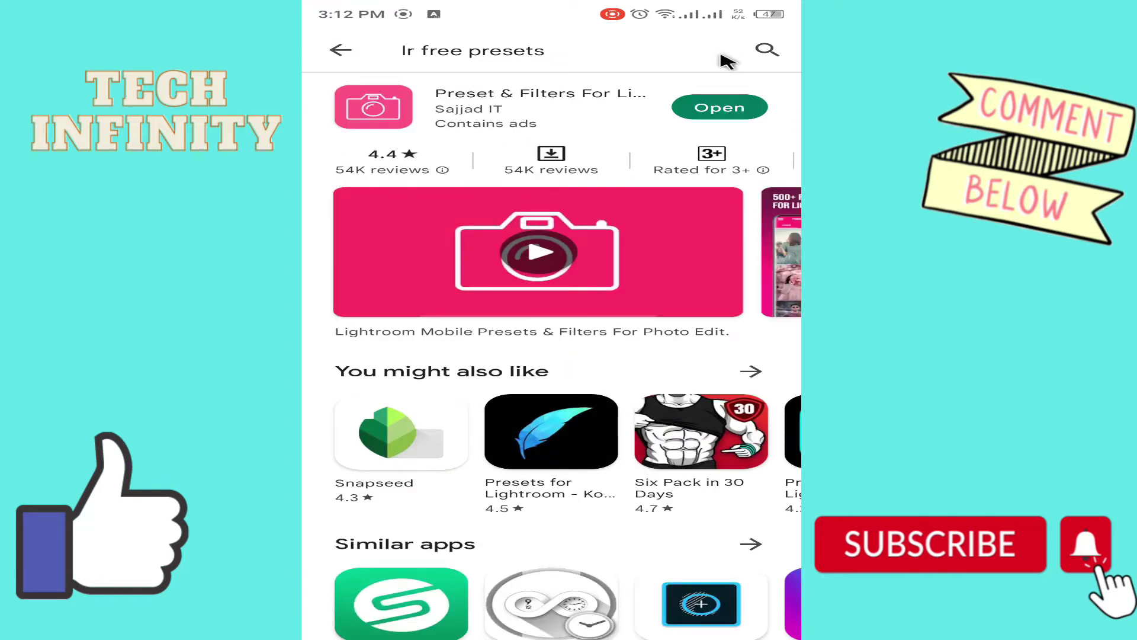
pyautogui.click(339, 54)
# Search for 'lightroom', confirm it is installed, then close the Play Store
pyautogui.click(533, 61)
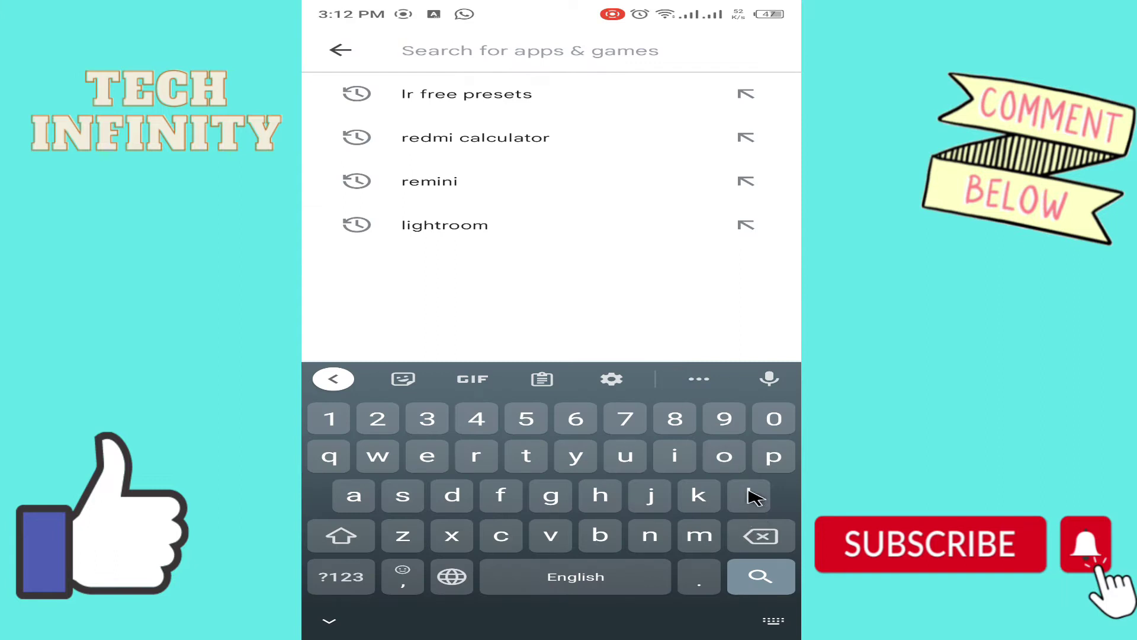
pyautogui.click(749, 495)
pyautogui.click(675, 456)
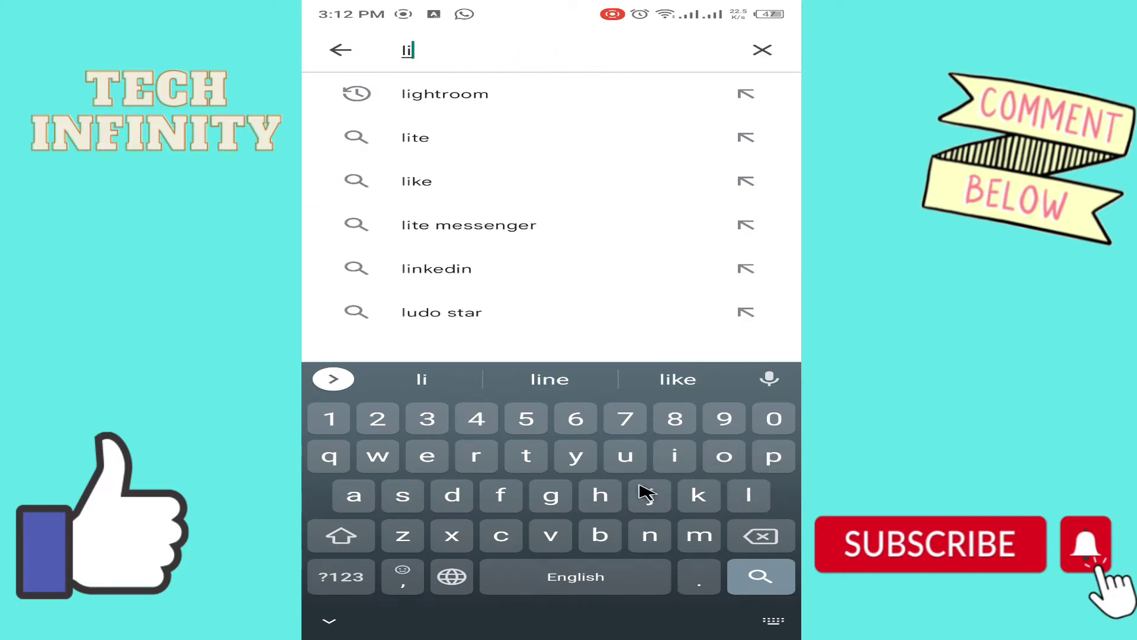
pyautogui.click(468, 100)
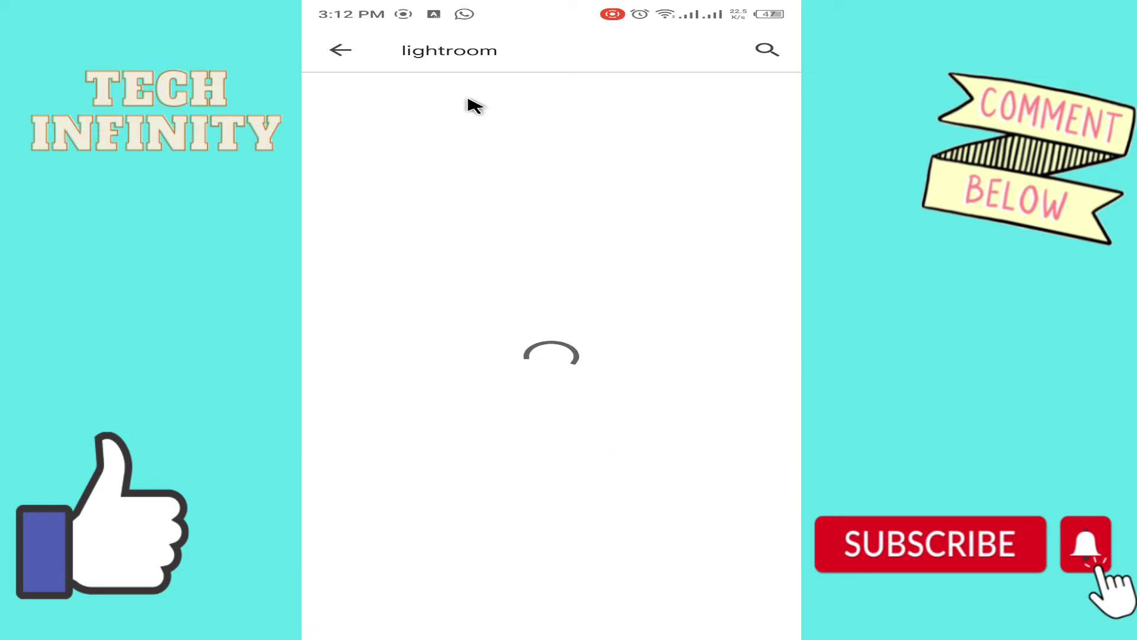
pyautogui.click(346, 51)
pyautogui.moveTo(551, 634); pyautogui.dragTo(553, 385)
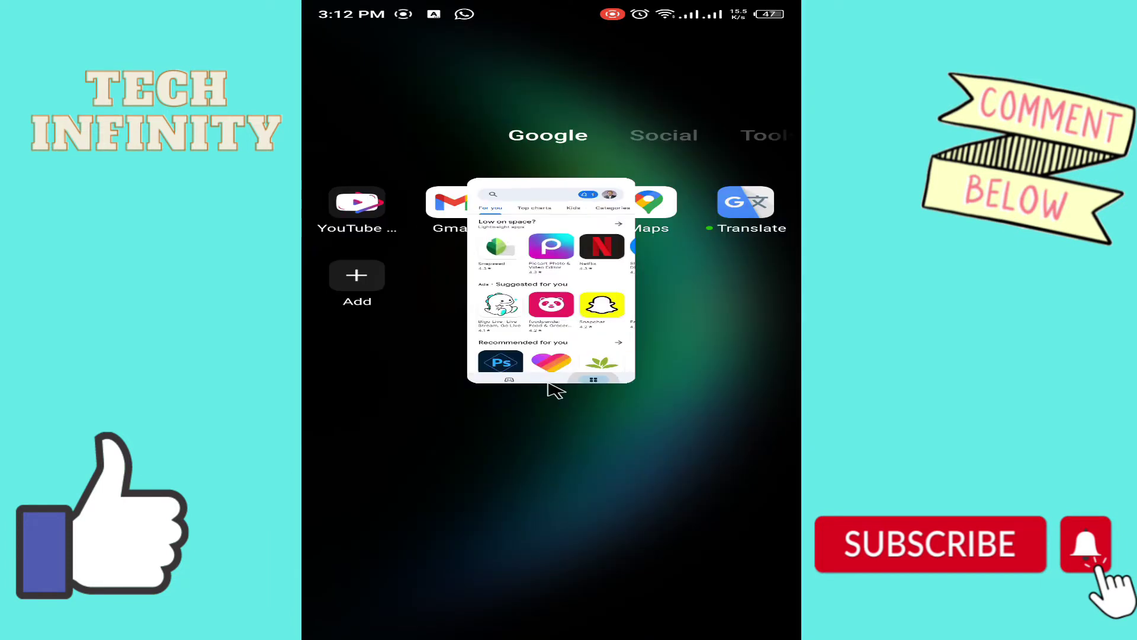
# Close the Google folder and launch LR Free Presets from the next home page
pyautogui.click(663, 398)
pyautogui.moveTo(675, 409); pyautogui.dragTo(337, 432)
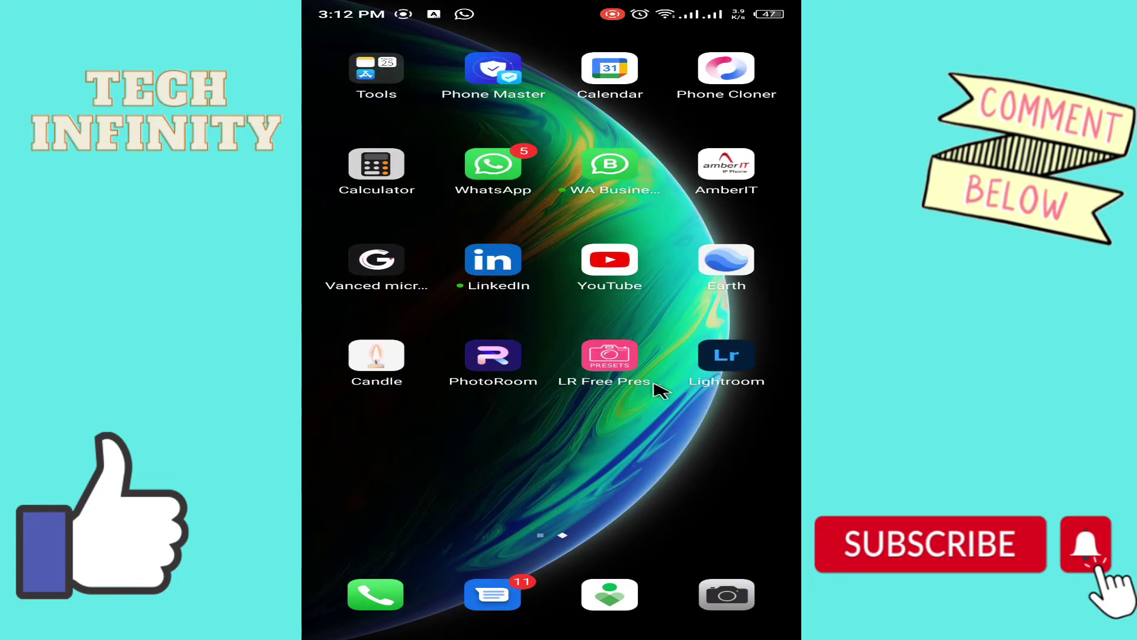
pyautogui.click(616, 360)
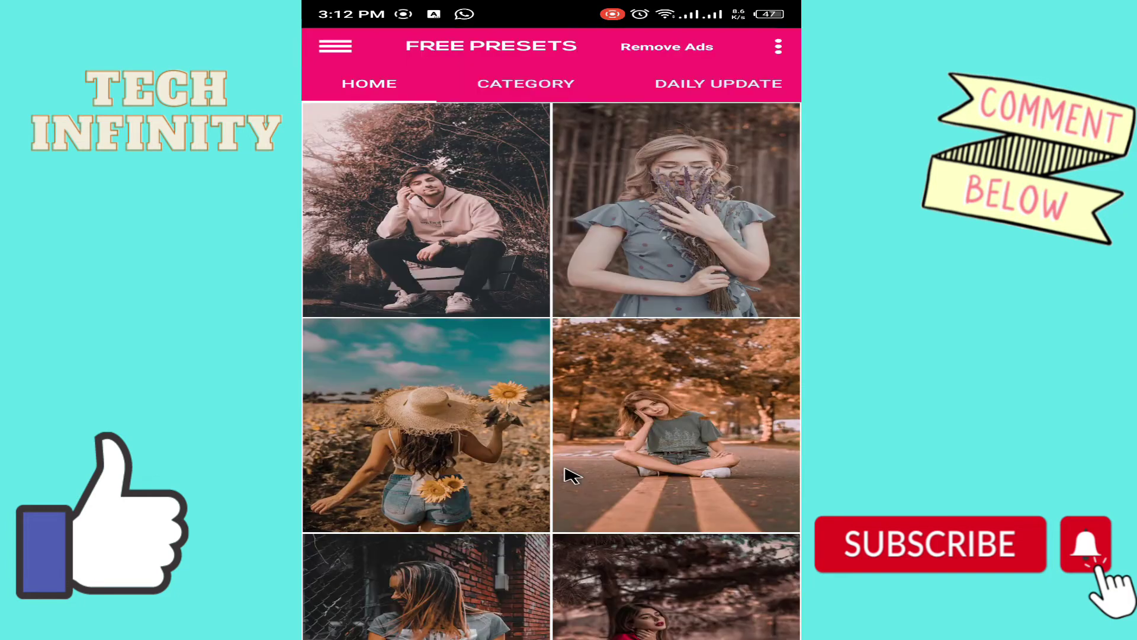
# Scroll up and down through the HOME grid of free preset photos
pyautogui.scroll(-5, 500, 420)
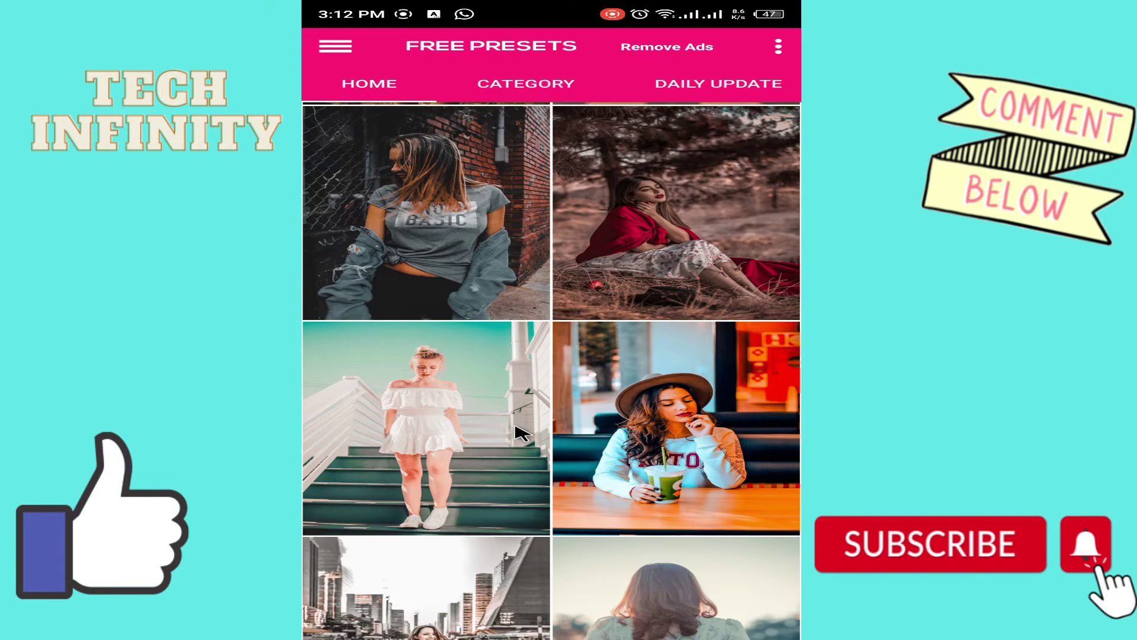
pyautogui.scroll(-10, 507, 435)
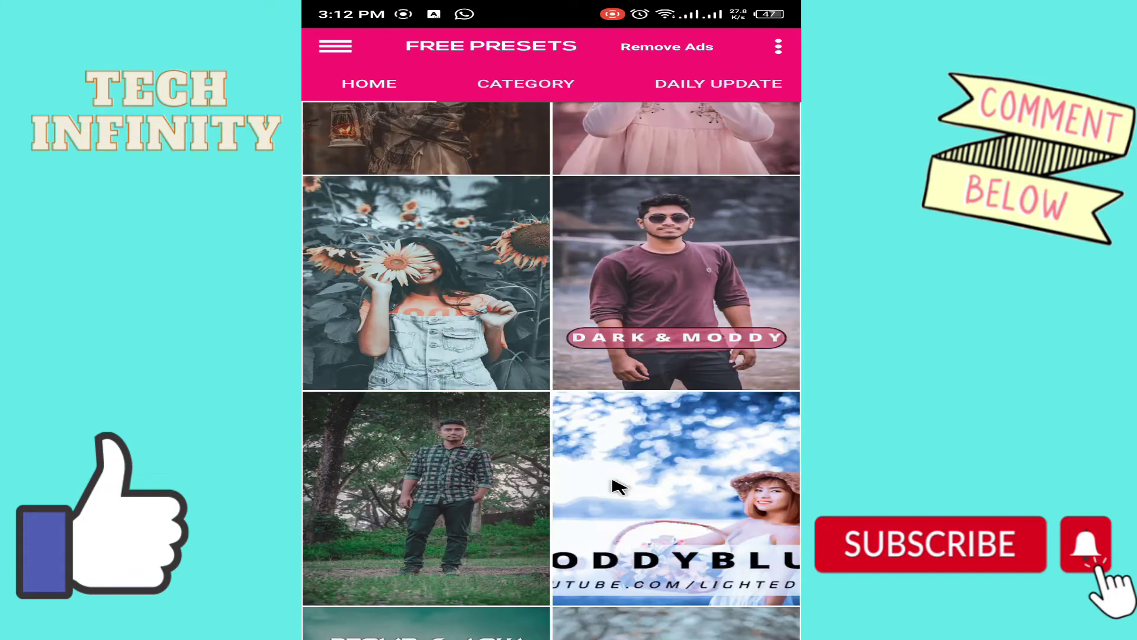
pyautogui.scroll(3, 546, 475)
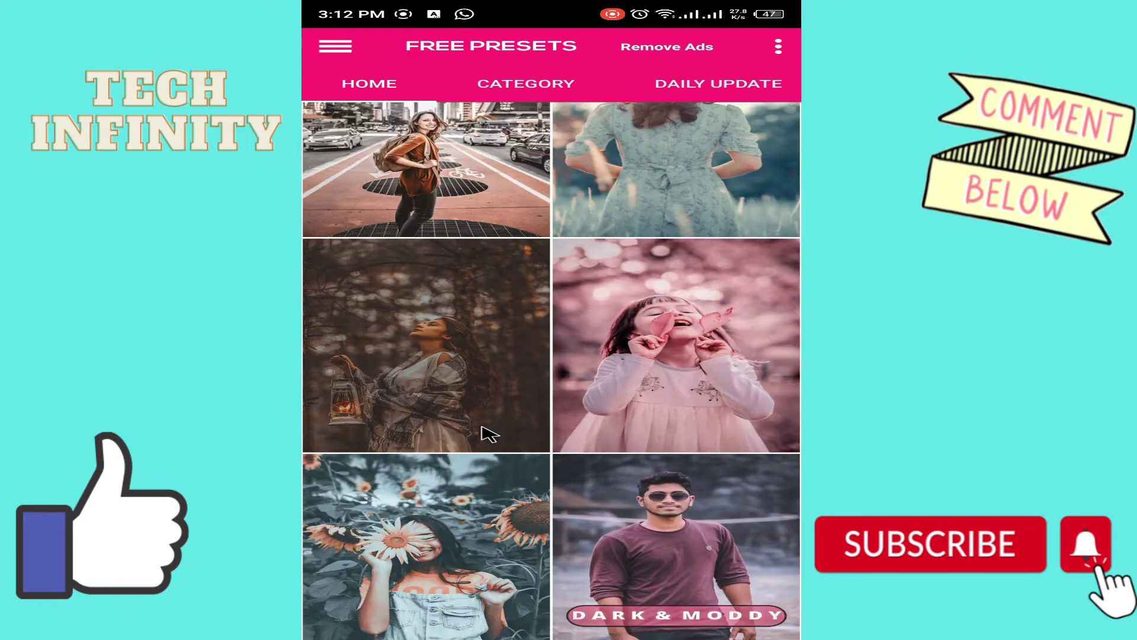
pyautogui.scroll(3, 613, 361)
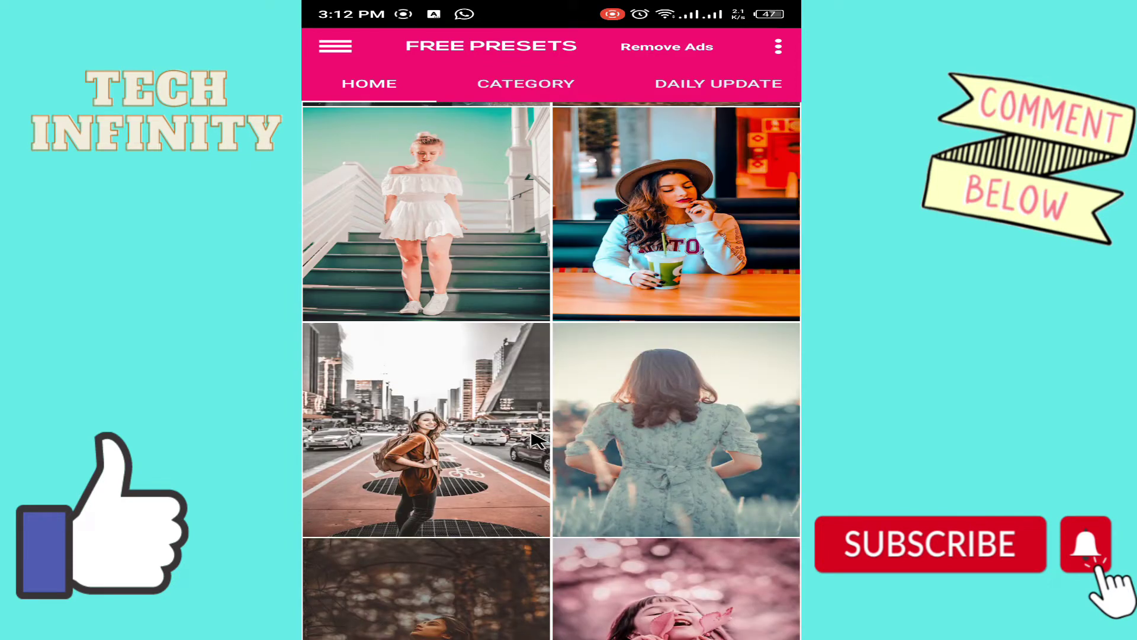
pyautogui.scroll(-3, 534, 439)
pyautogui.scroll(3, 501, 408)
pyautogui.scroll(-2, 653, 429)
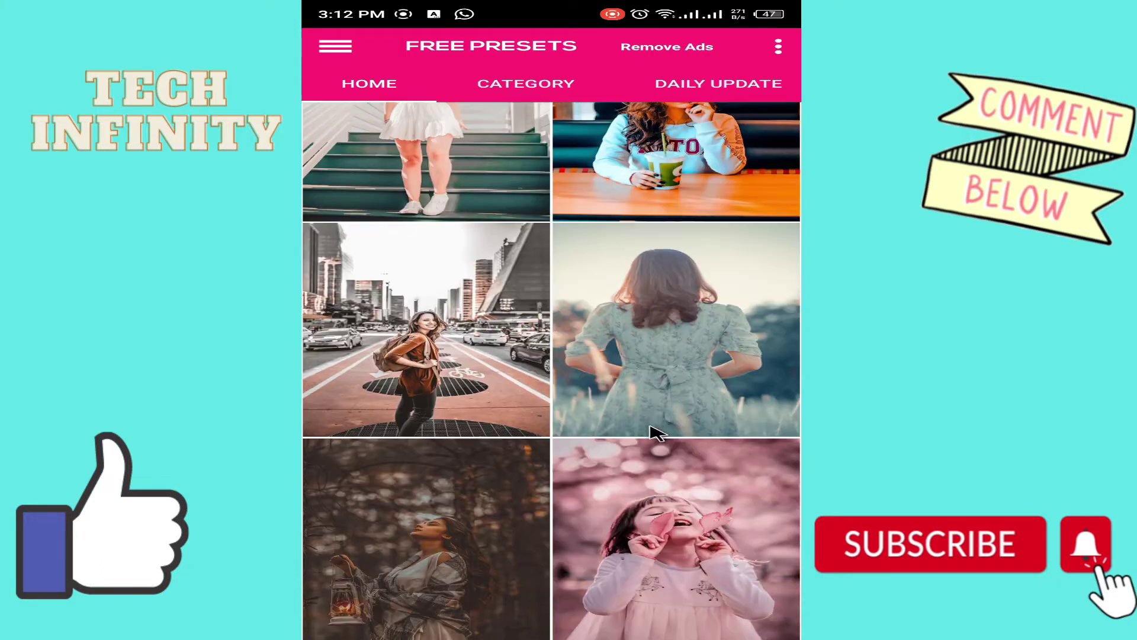
# Download the forest-lantern preset as Light_Editz_08_06_03_12_54.dng and choose Add to Lightroom
pyautogui.click(477, 496)
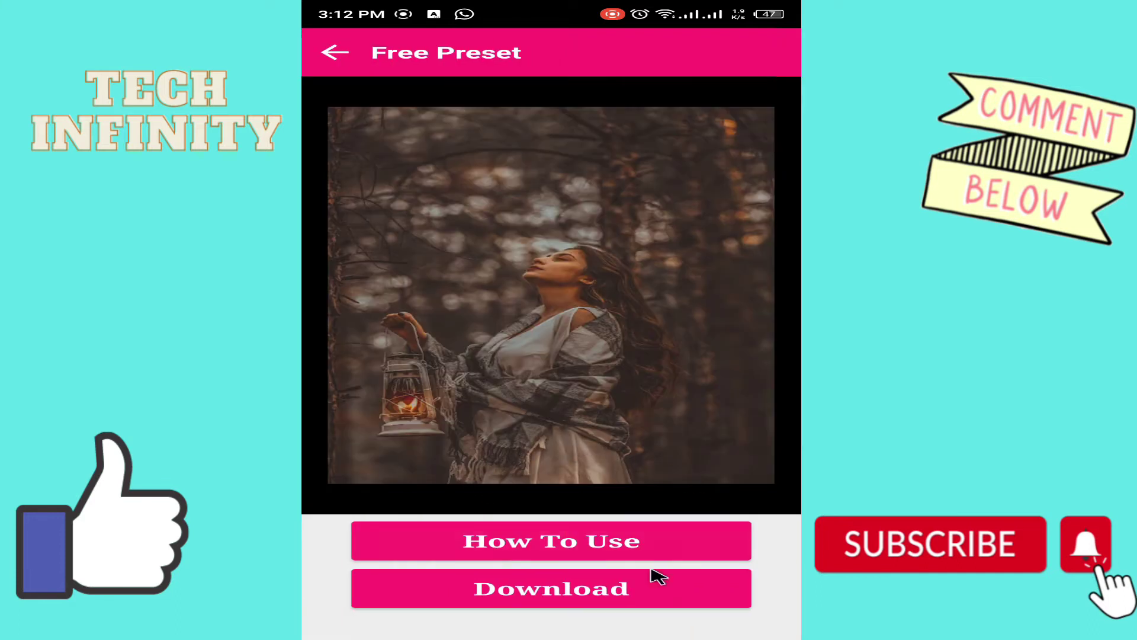
pyautogui.click(576, 588)
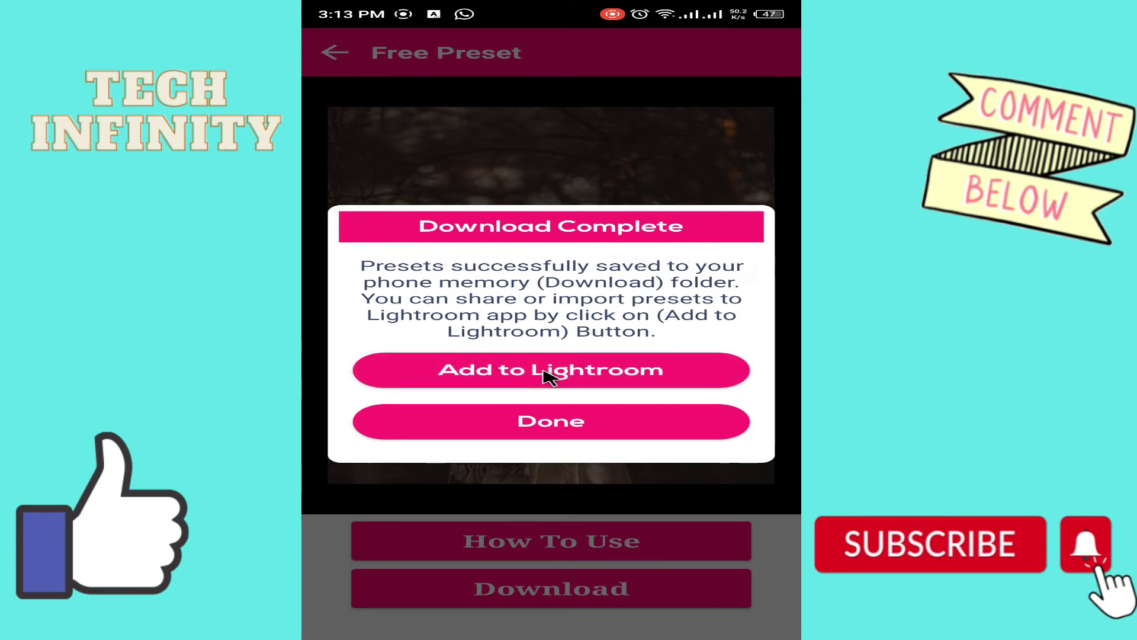
pyautogui.click(546, 377)
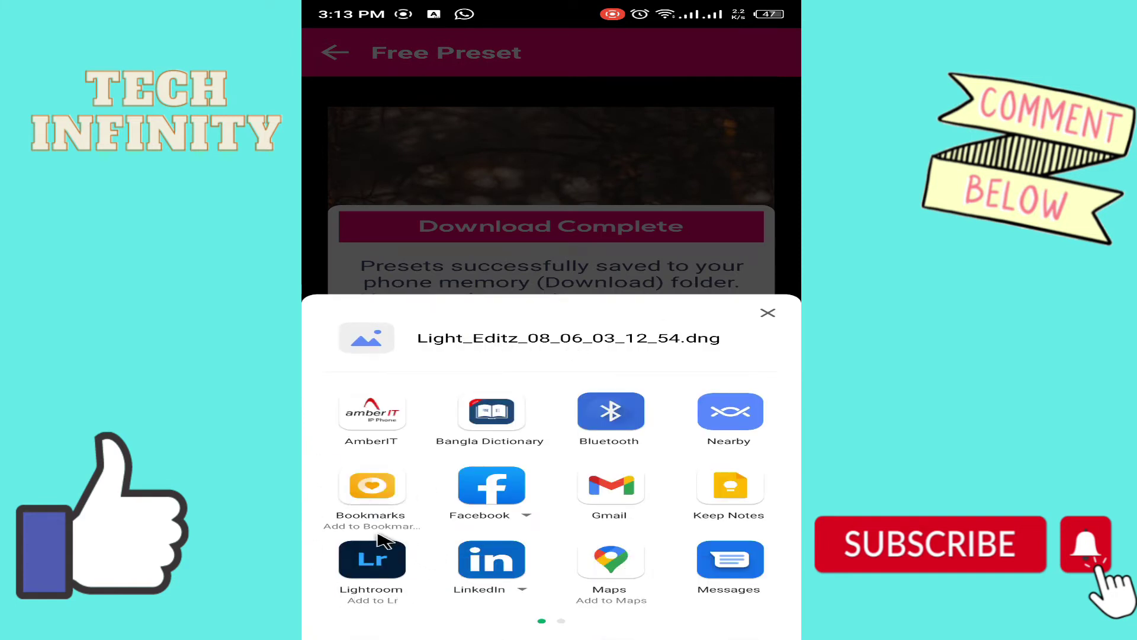
# Send the DNG preset to Lightroom's All Photos, dismiss Download Complete, and go home
pyautogui.click(379, 562)
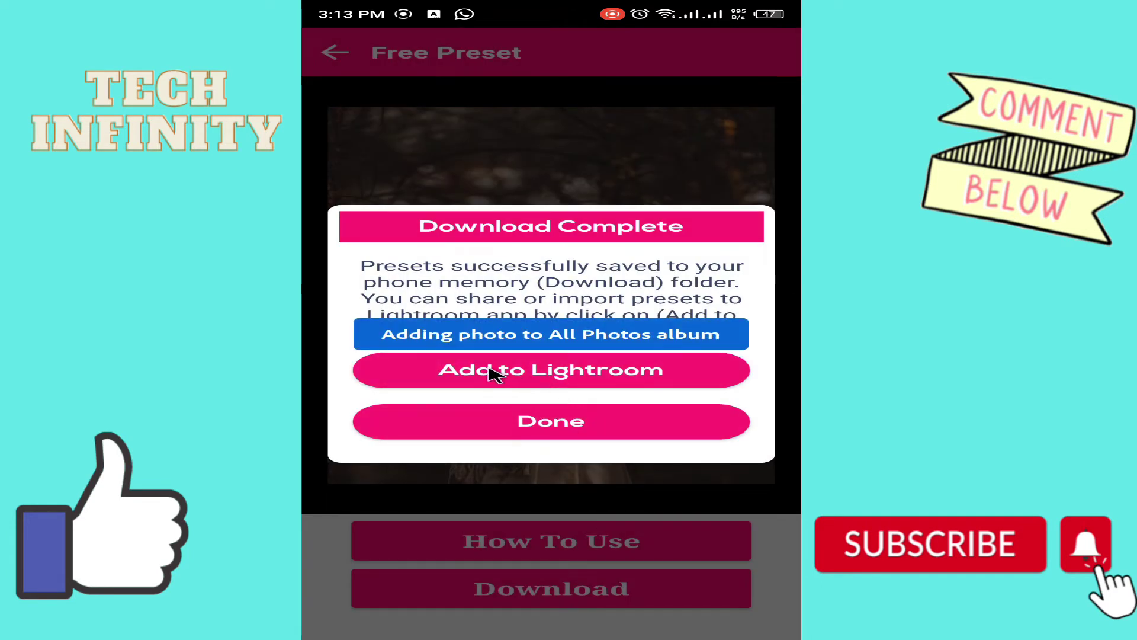
pyautogui.click(552, 420)
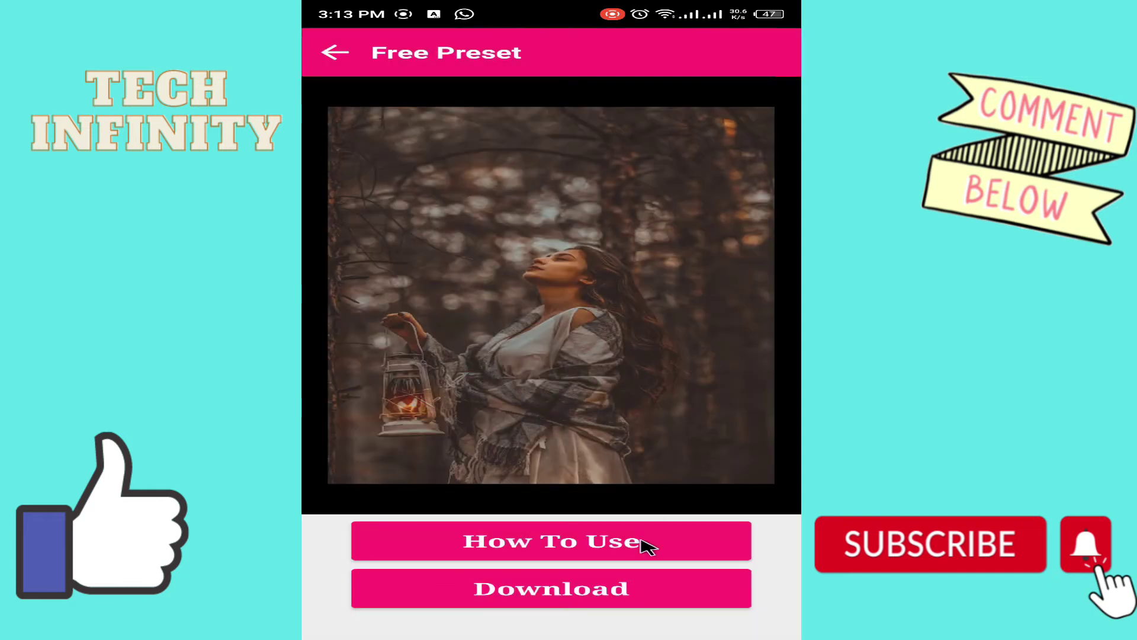
pyautogui.moveTo(600, 638); pyautogui.dragTo(559, 456)
pyautogui.moveTo(634, 457); pyautogui.dragTo(398, 470)
# Share the Jul 30, 2022 red-shirt rooftop photo from the Gallery's Camera album to Lightroom
pyautogui.moveTo(522, 455); pyautogui.dragTo(780, 452)
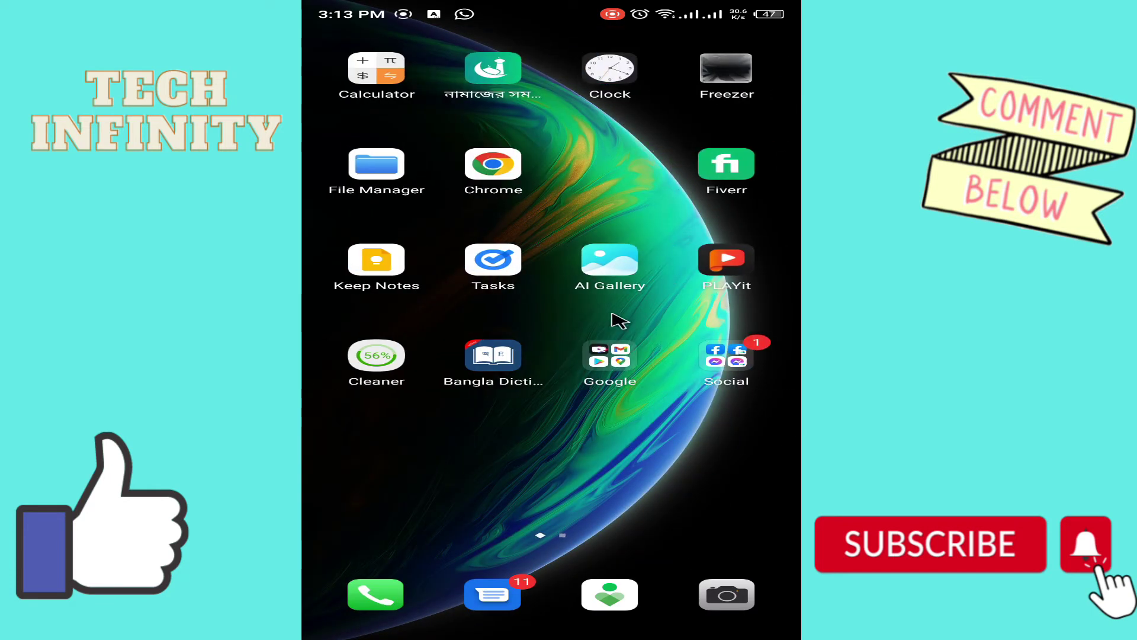
pyautogui.click(615, 267)
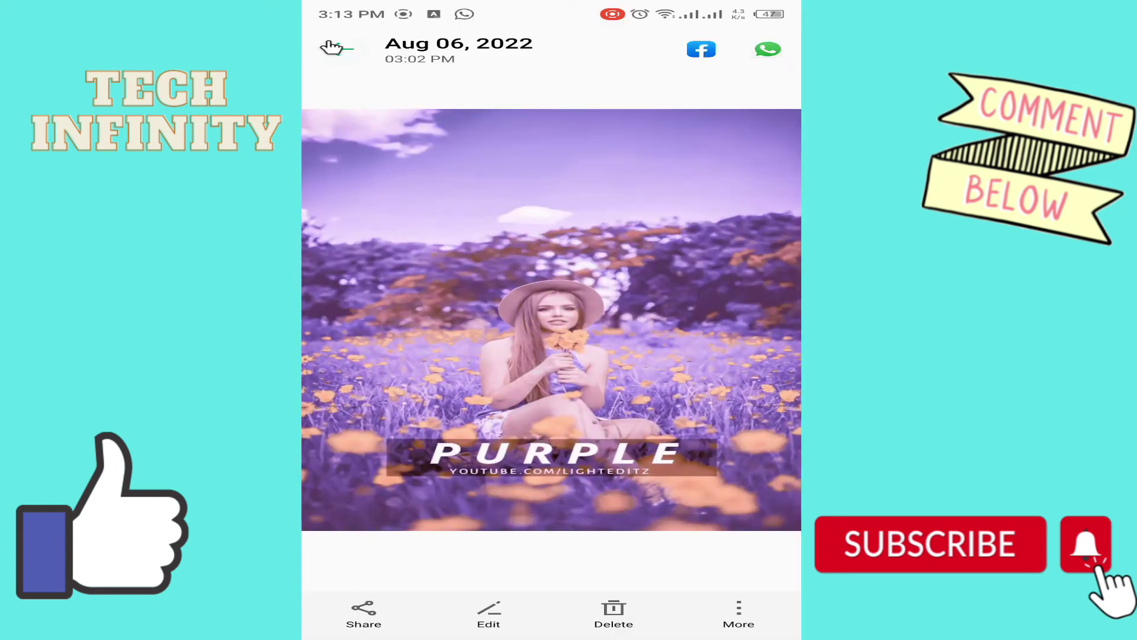
pyautogui.click(335, 52)
pyautogui.click(329, 53)
pyautogui.scroll(3, 521, 368)
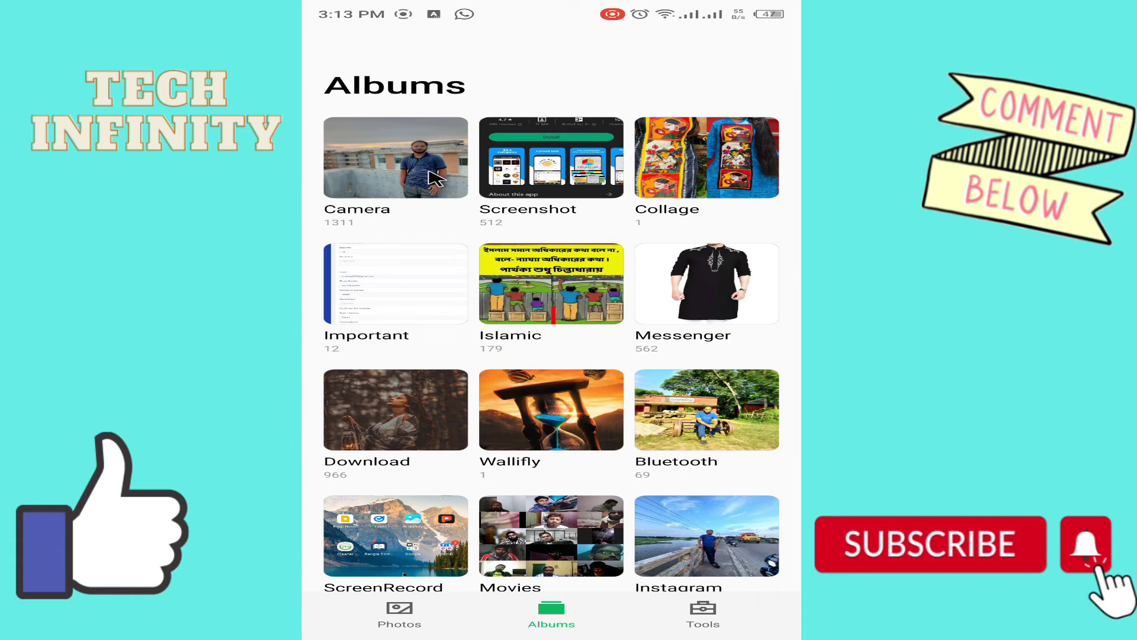
pyautogui.click(410, 163)
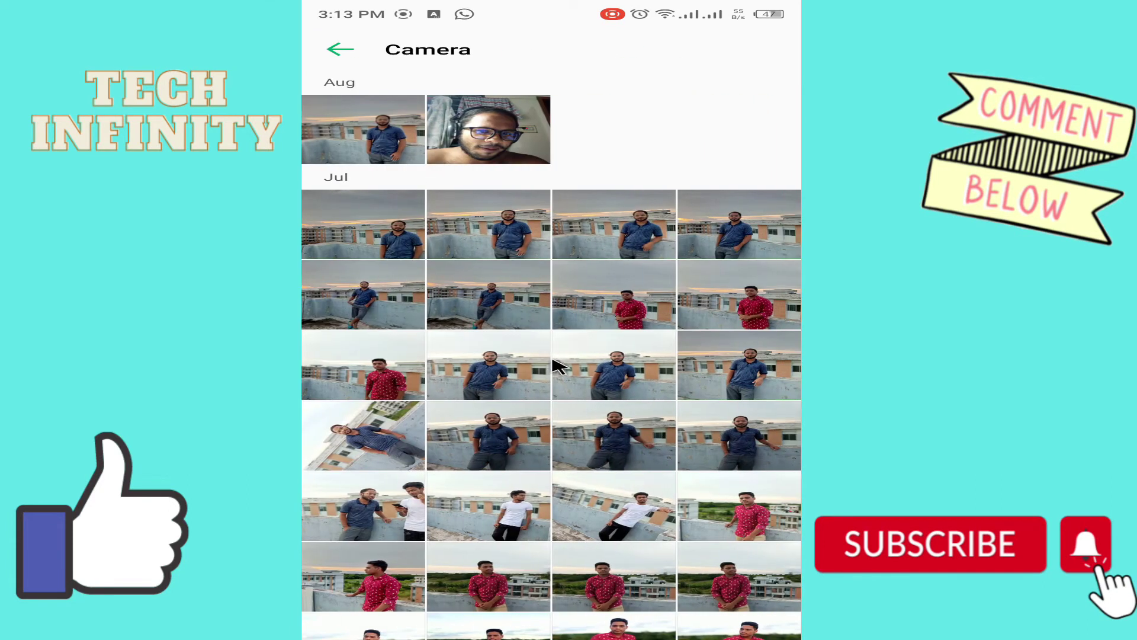
pyautogui.scroll(-2, 560, 377)
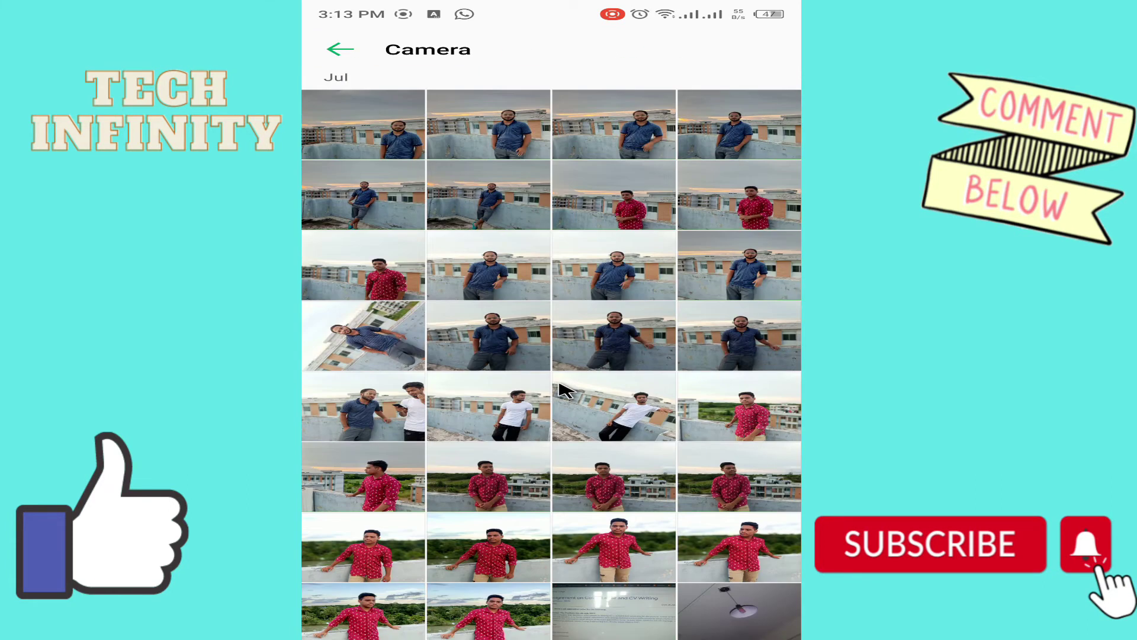
pyautogui.click(745, 415)
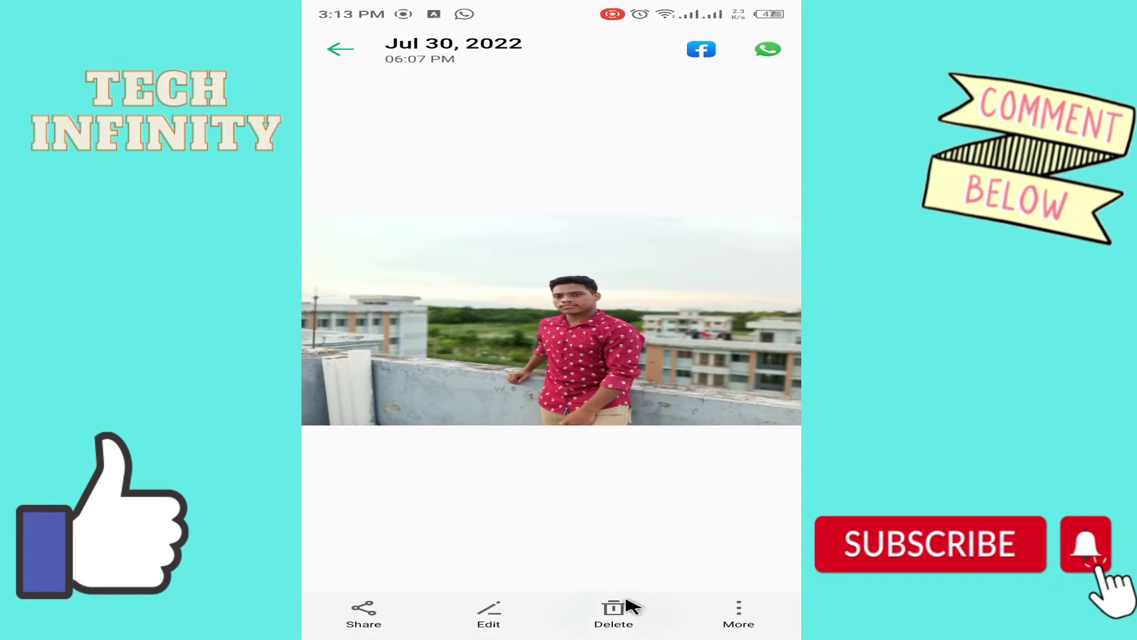
pyautogui.click(362, 613)
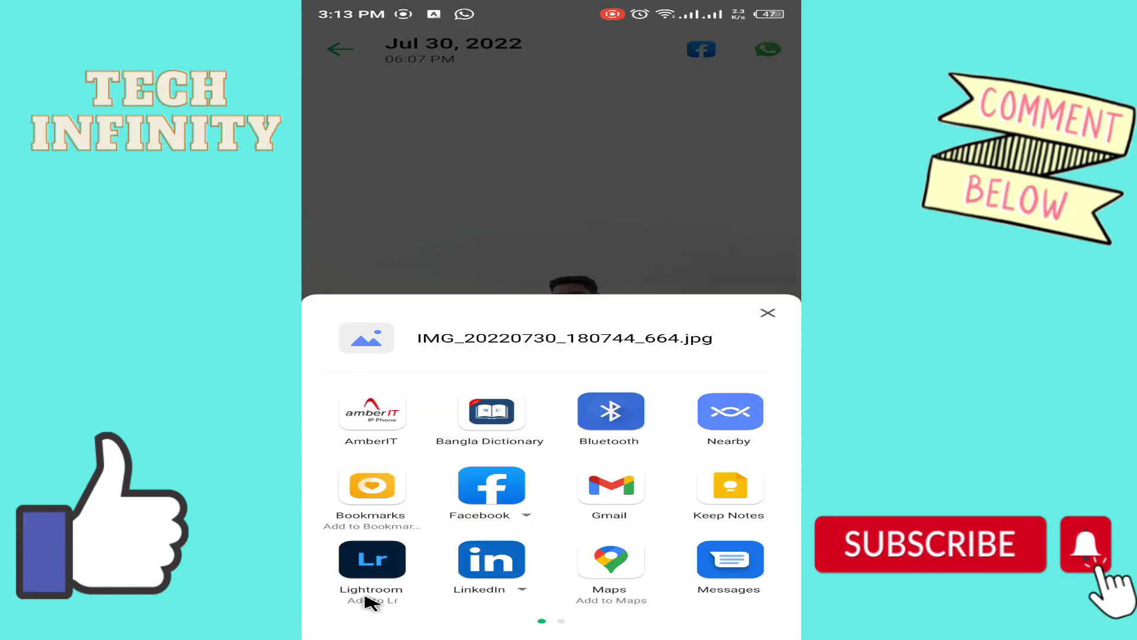
pyautogui.click(385, 568)
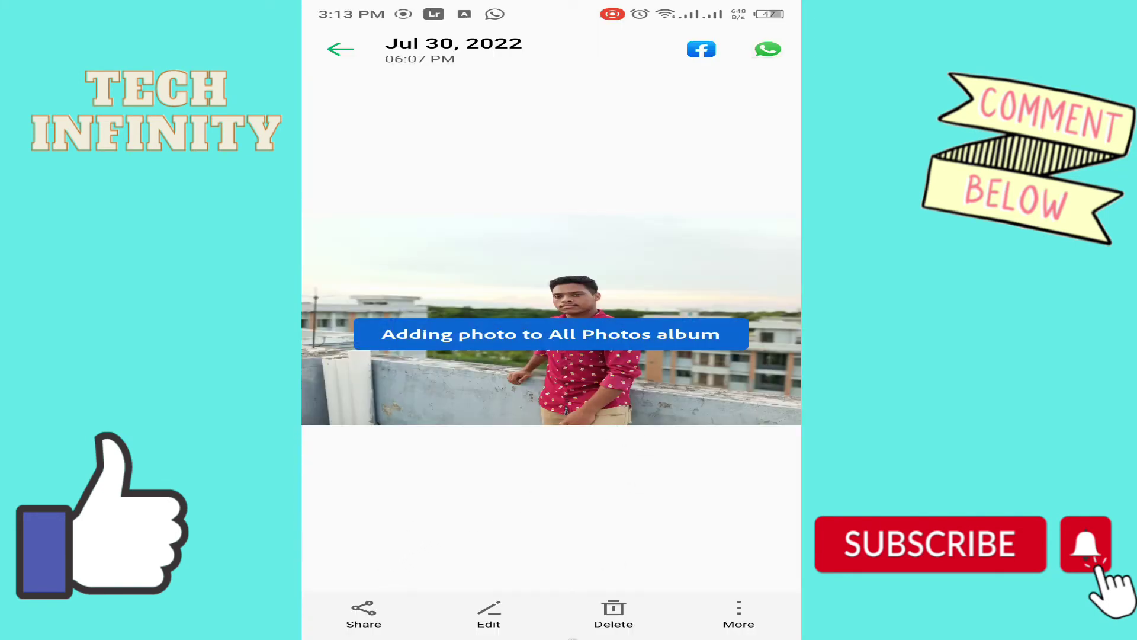
# Launch Lightroom and scroll All Photos down to the 2022 March forest-lantern preset photo
pyautogui.moveTo(562, 616); pyautogui.dragTo(553, 357)
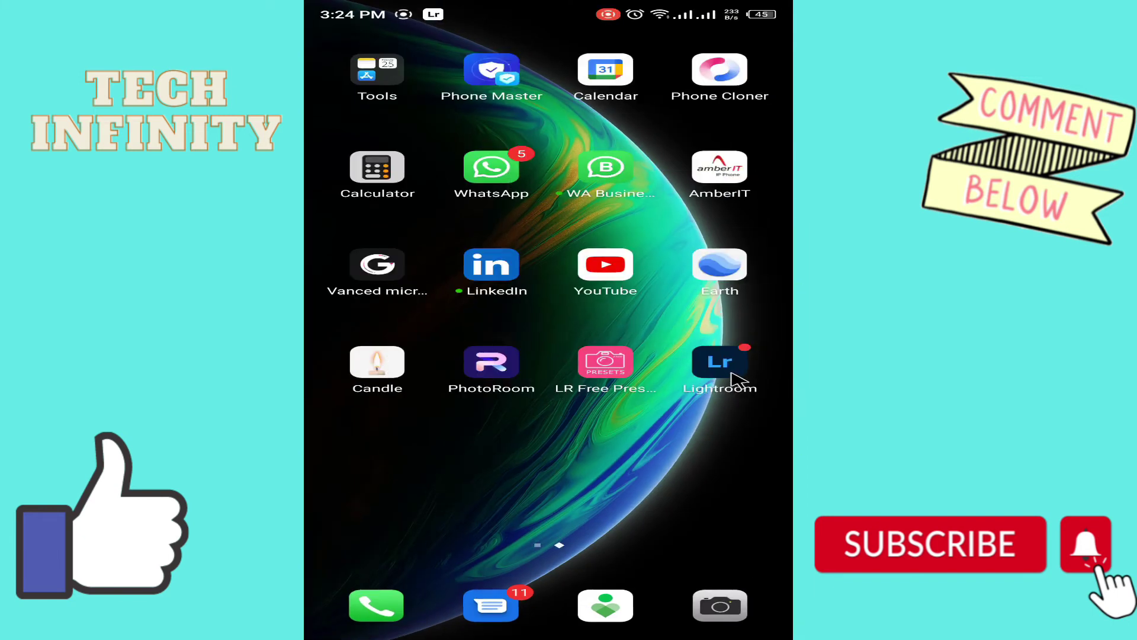
pyautogui.click(718, 368)
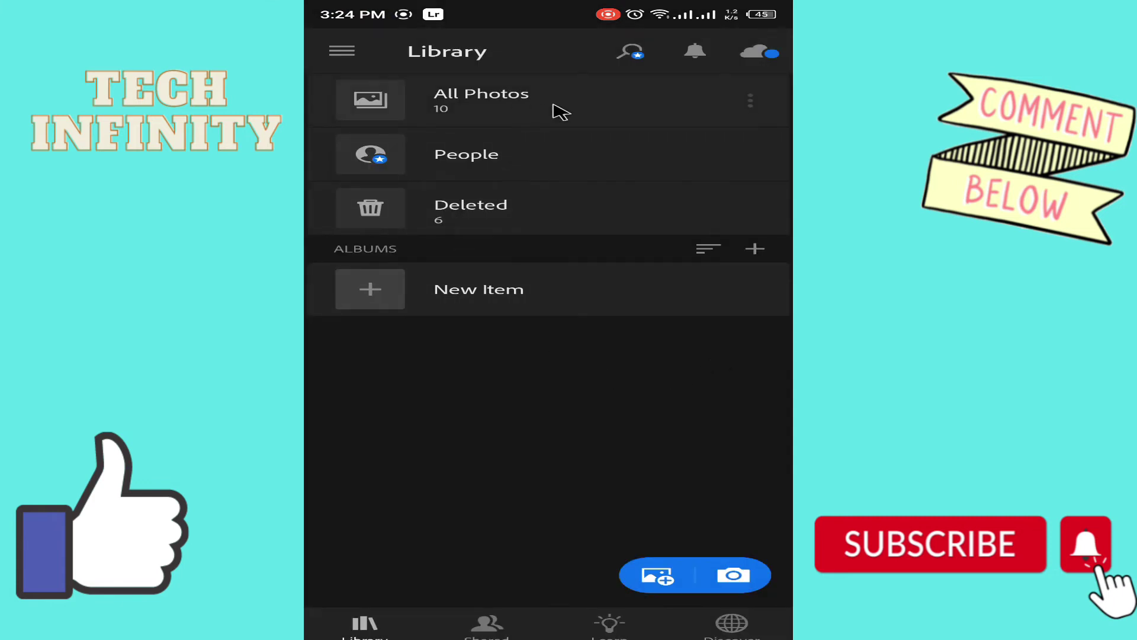
pyautogui.click(560, 112)
pyautogui.scroll(-5, 501, 392)
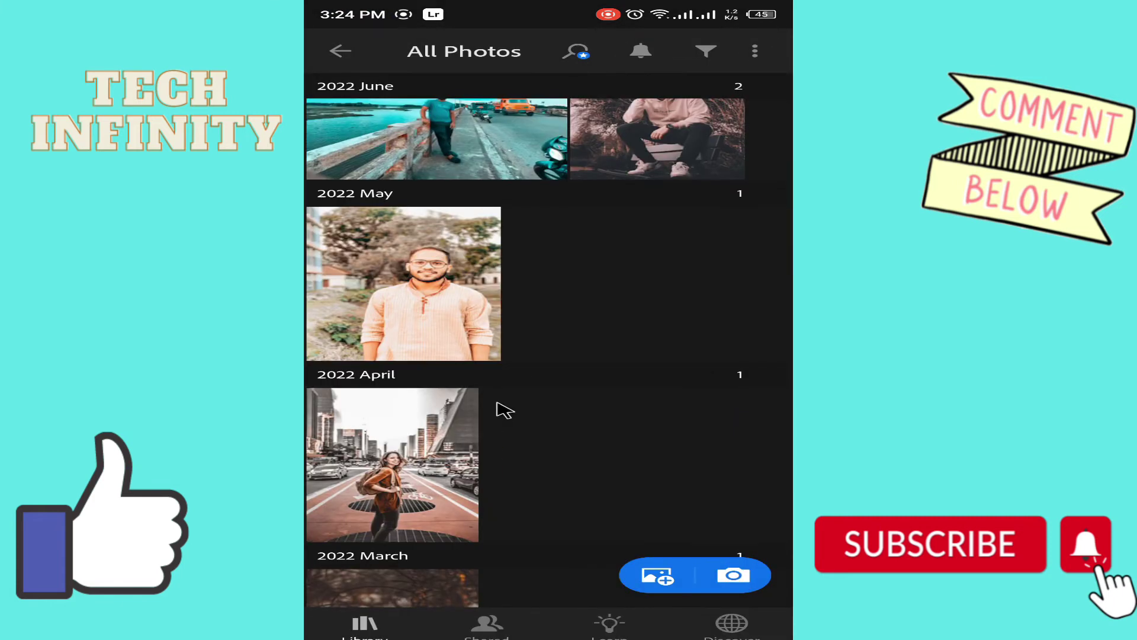
pyautogui.scroll(-4, 459, 431)
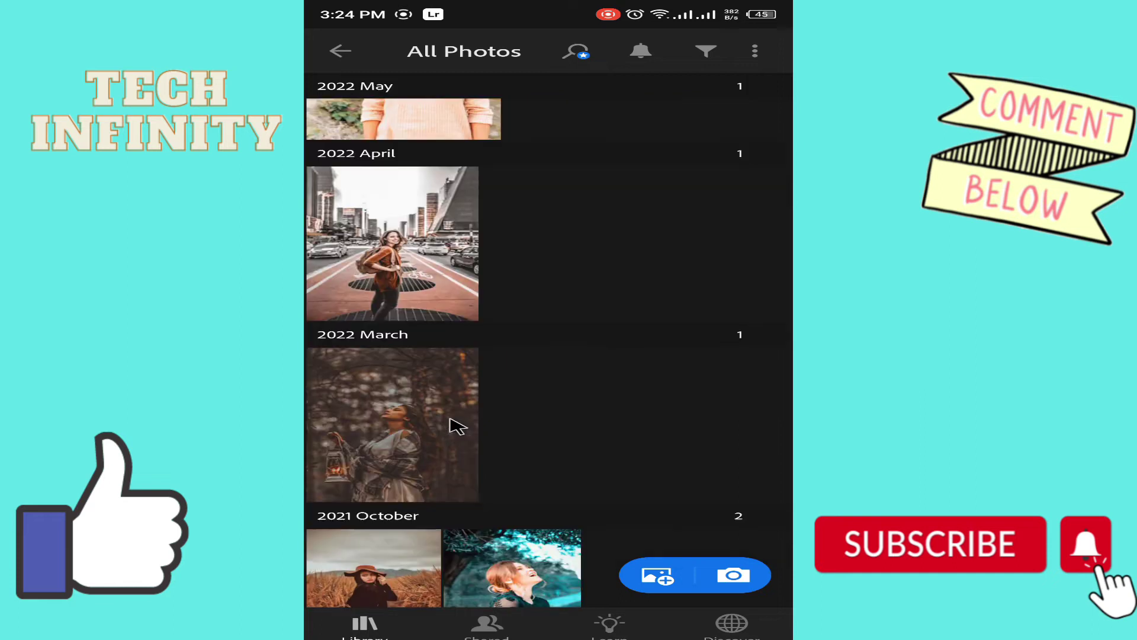
# Copy the edit settings from the March forest-lantern preset photo and return to the Library
pyautogui.click(387, 407)
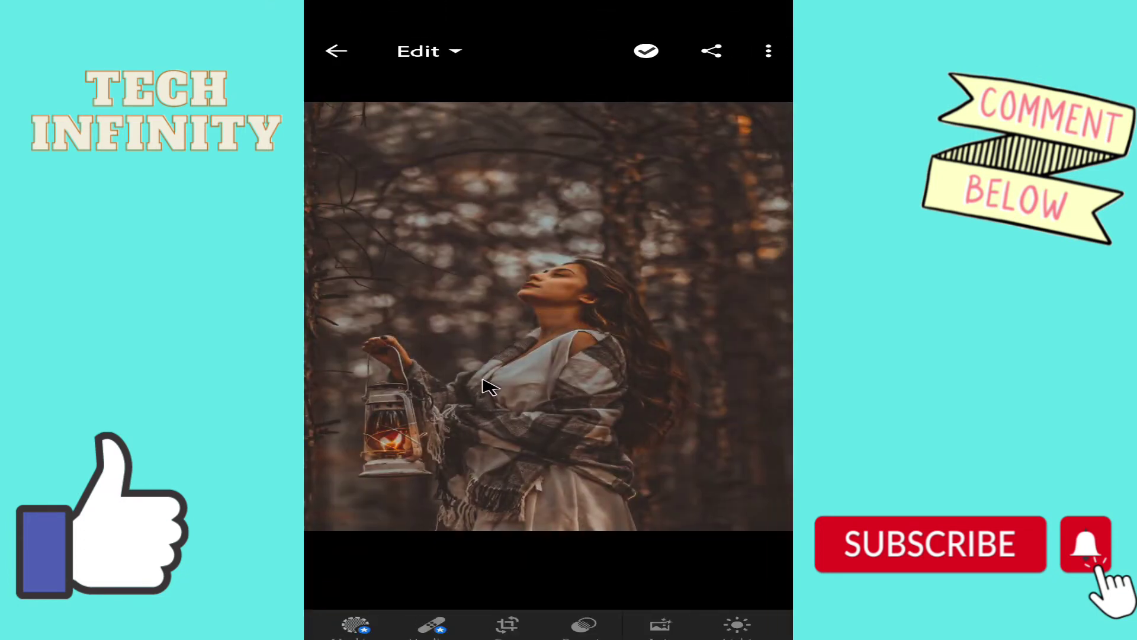
pyautogui.click(770, 52)
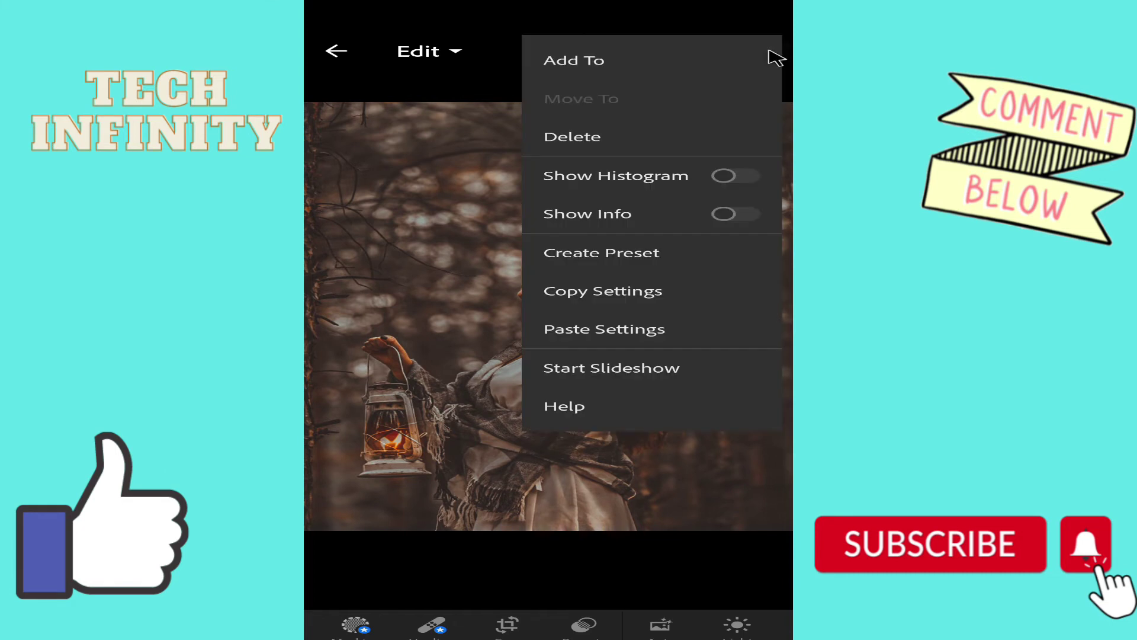
pyautogui.click(616, 292)
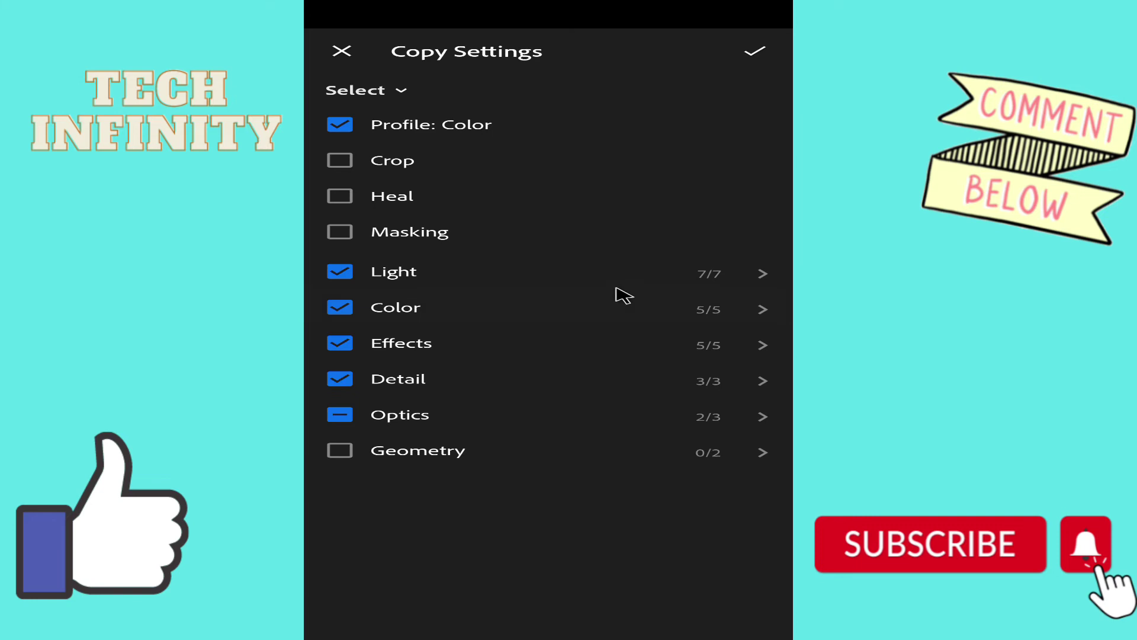
pyautogui.click(756, 55)
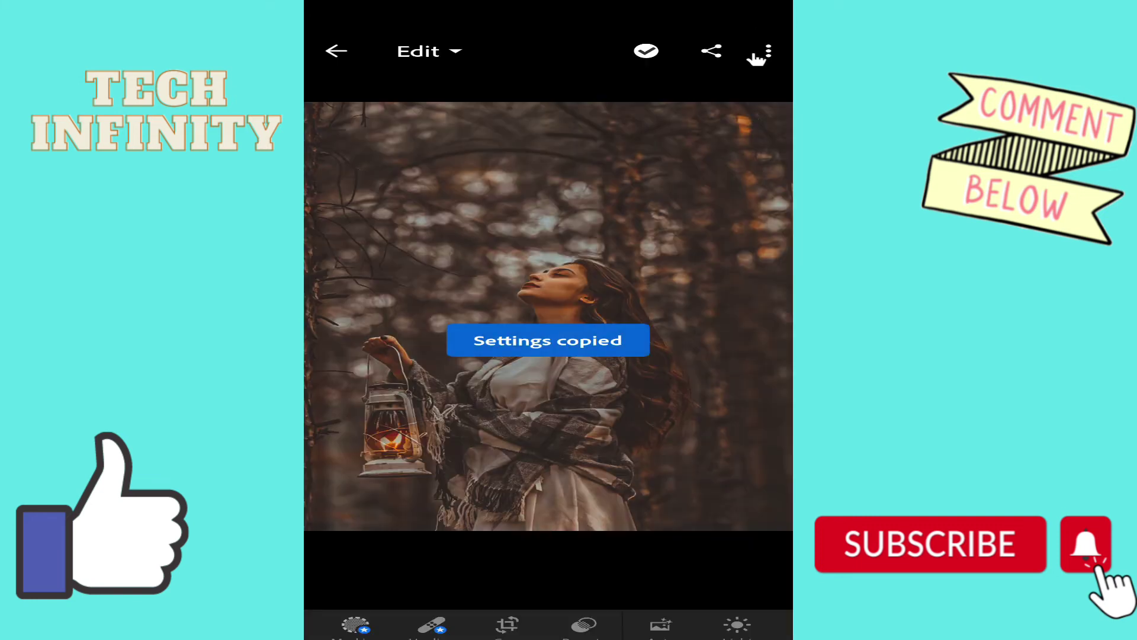
pyautogui.click(347, 53)
# Paste the lantern preset onto the rooftop photo (Exposure -1.21EV, Highlights -100), comparing via undo and redo
pyautogui.click(345, 51)
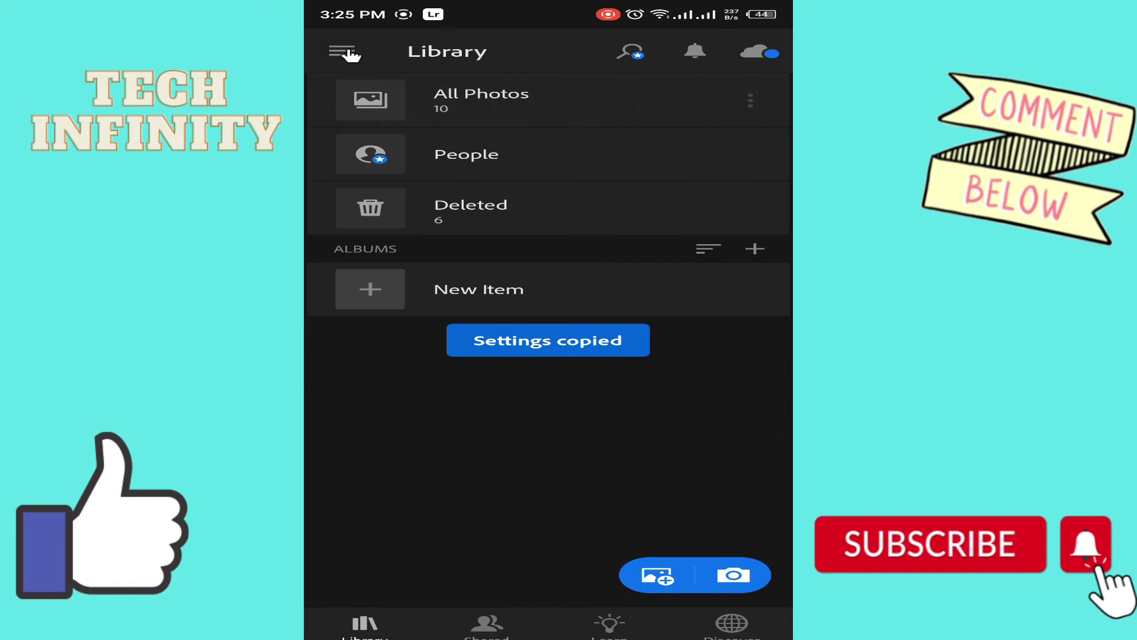
pyautogui.click(519, 117)
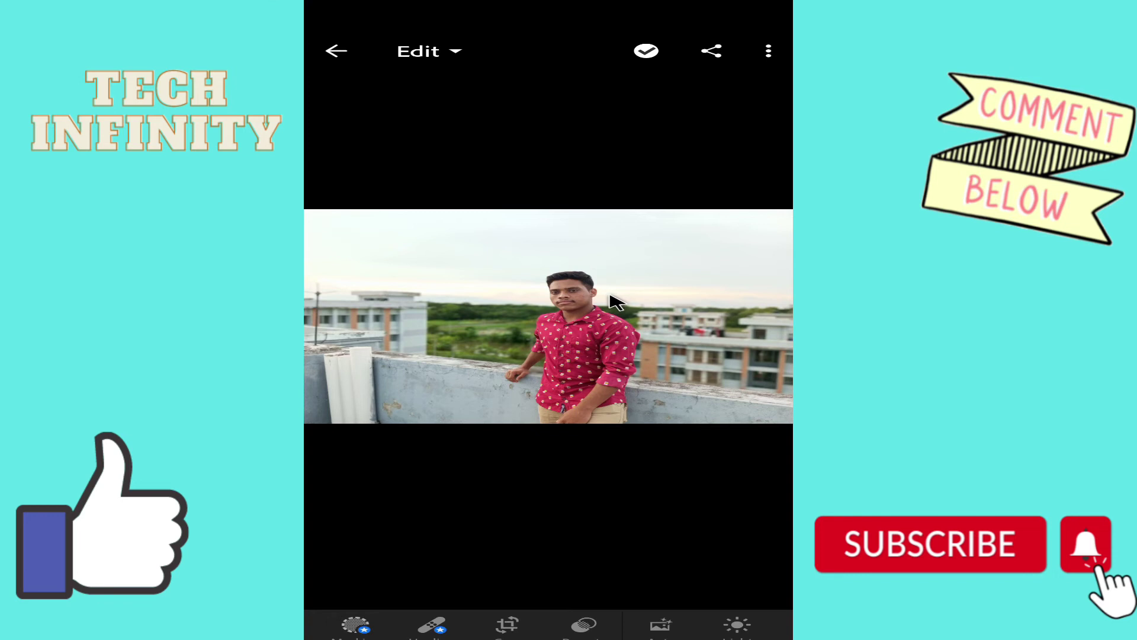
pyautogui.click(769, 53)
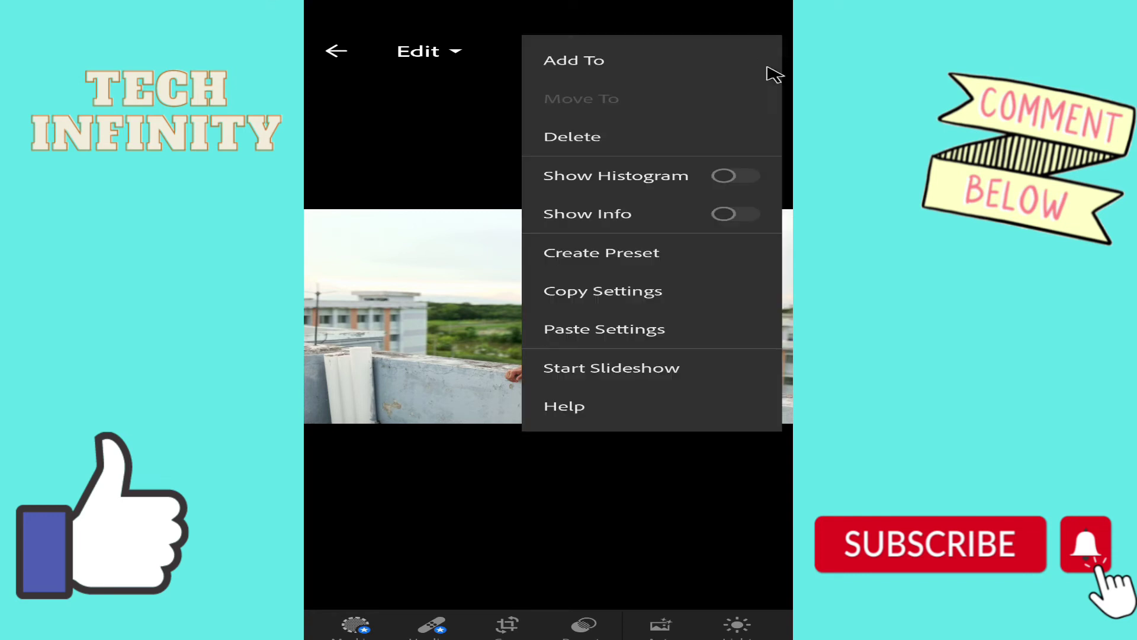
pyautogui.click(604, 330)
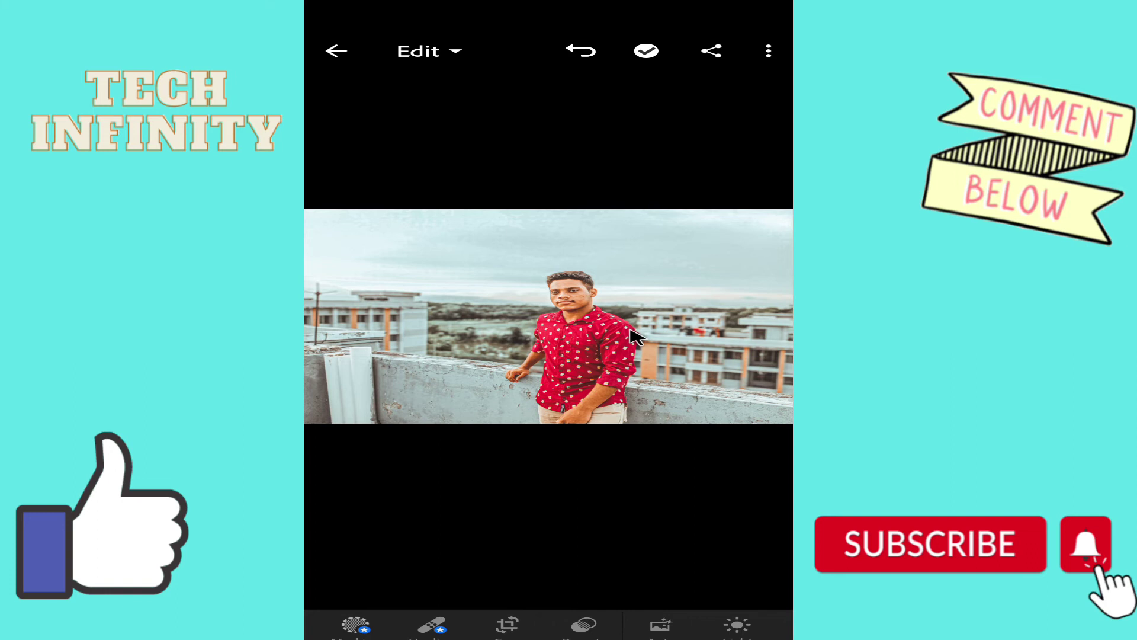
pyautogui.click(570, 61)
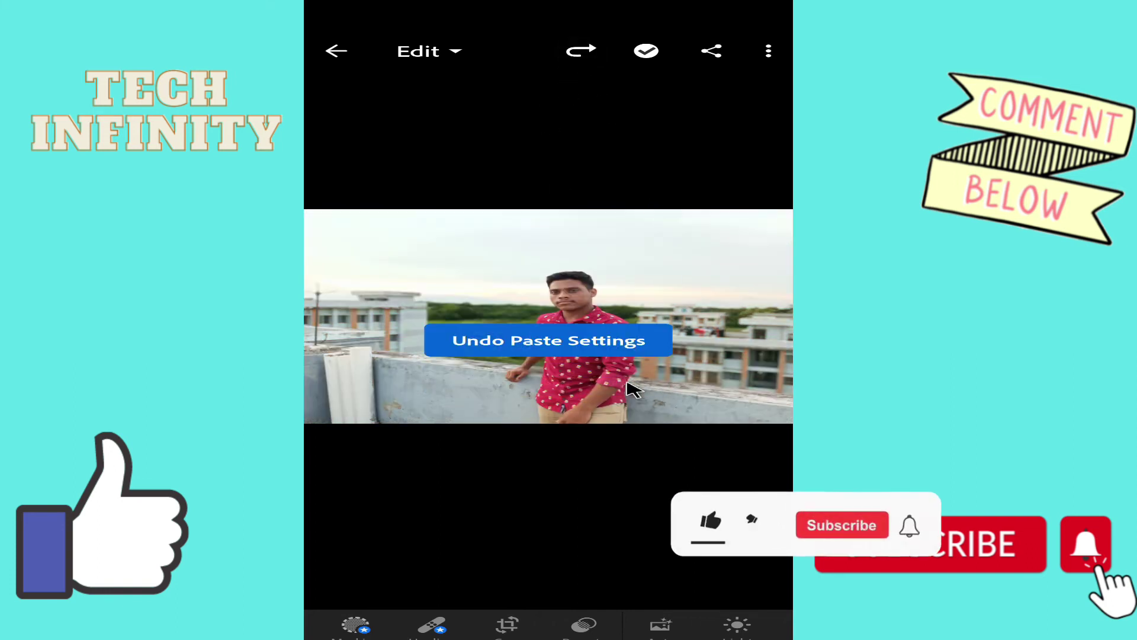
pyautogui.click(582, 54)
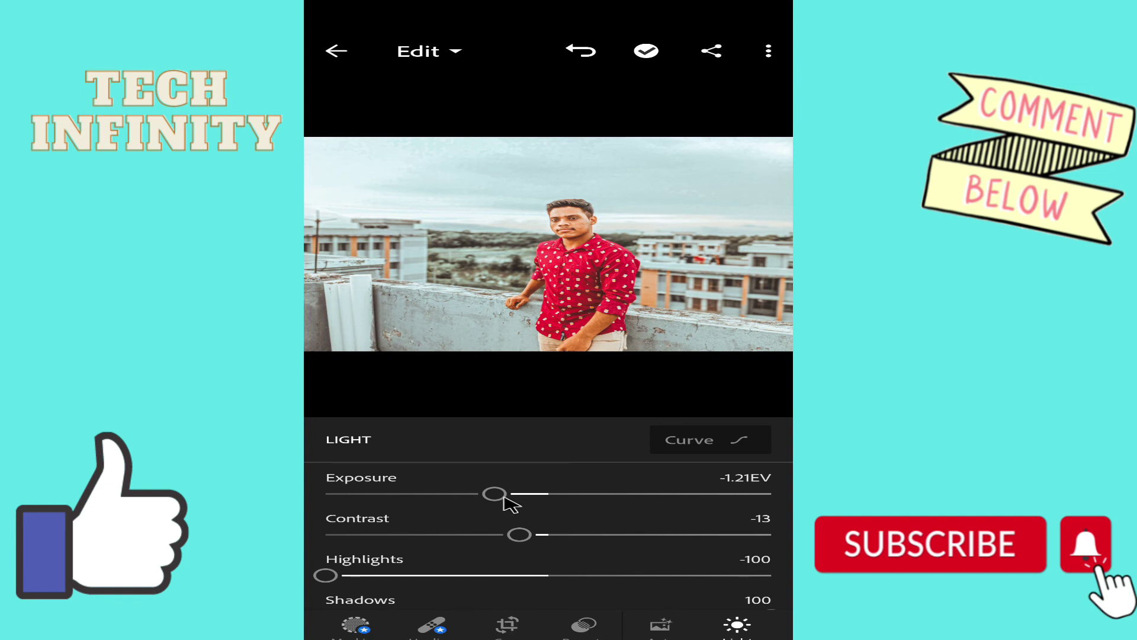
# Adjust the Light panel to Exposure -1.37EV, Contrast -20 and Highlights -83
pyautogui.moveTo(509, 502)
pyautogui.mouseDown()
pyautogui.moveTo(542, 501)
pyautogui.moveTo(489, 496)
pyautogui.mouseUp()
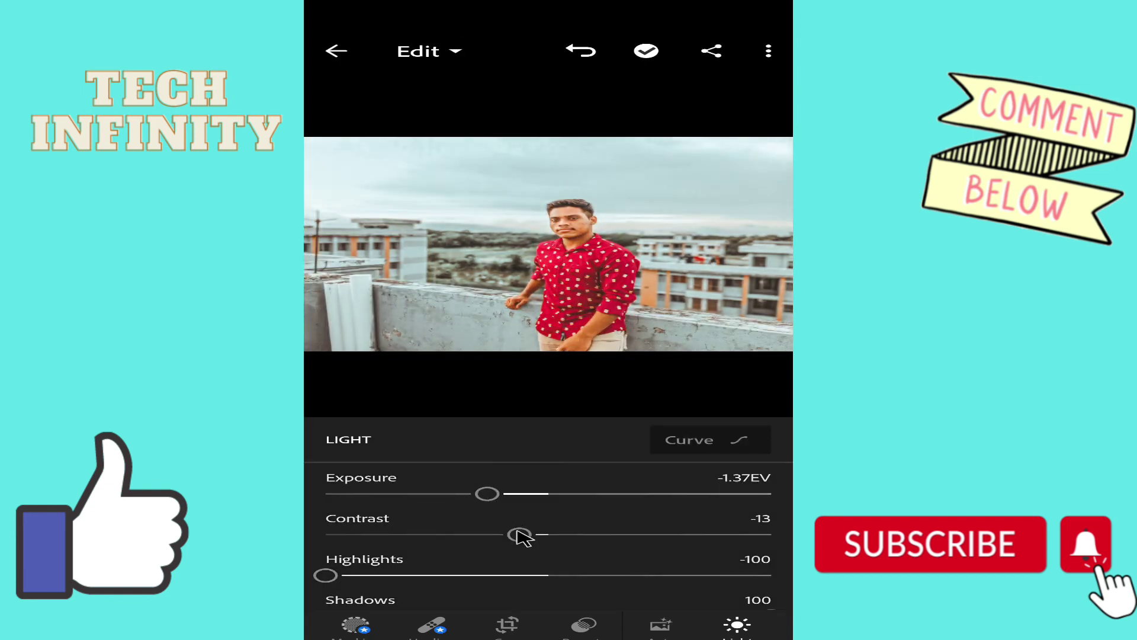
pyautogui.moveTo(520, 536)
pyautogui.mouseDown()
pyautogui.moveTo(553, 537)
pyautogui.moveTo(506, 536)
pyautogui.mouseUp()
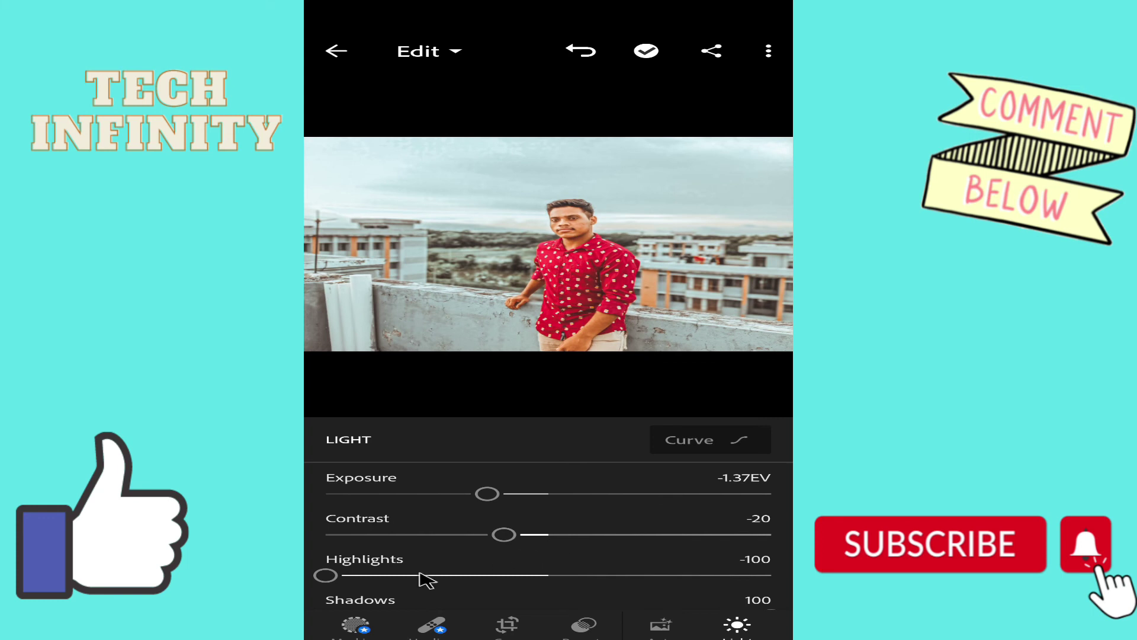
pyautogui.moveTo(325, 576); pyautogui.dragTo(381, 578)
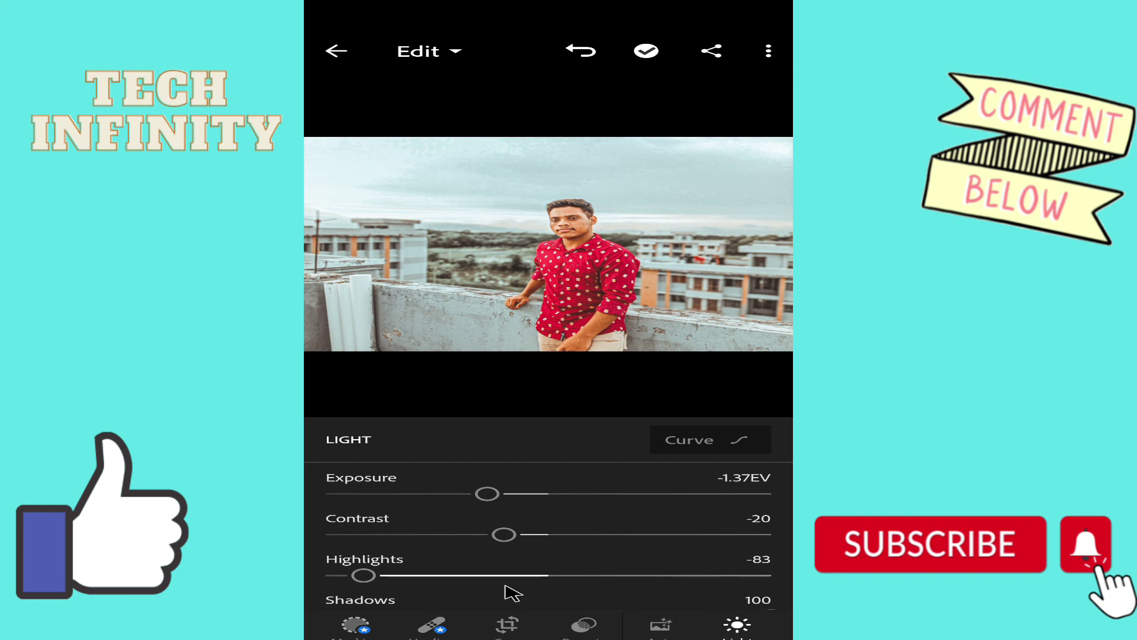
pyautogui.hotkey('alt', 'h')
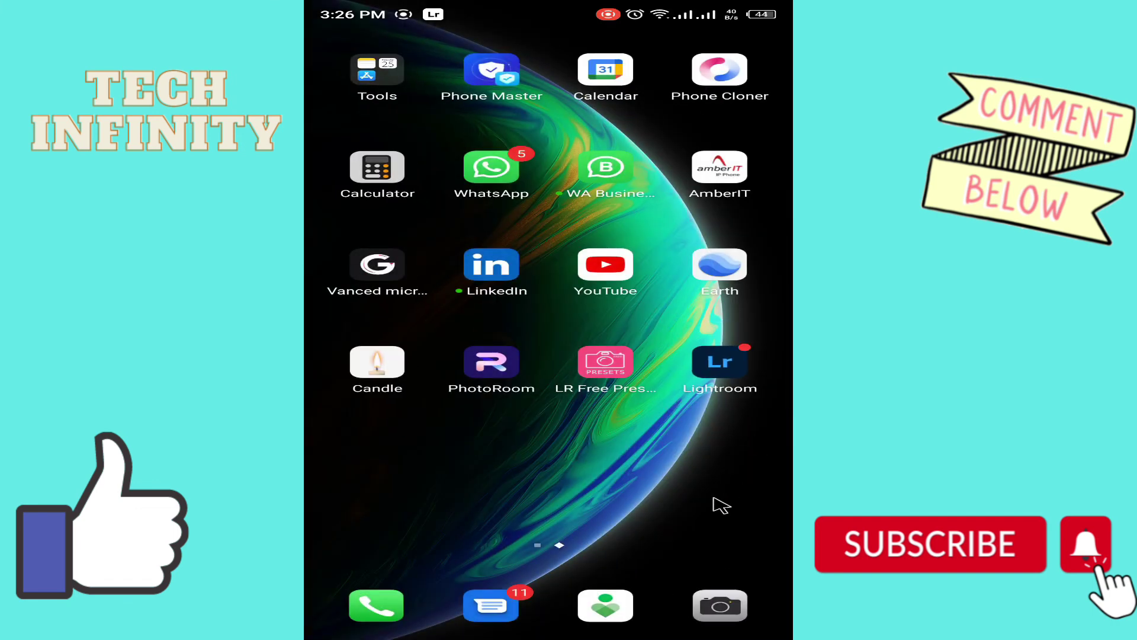